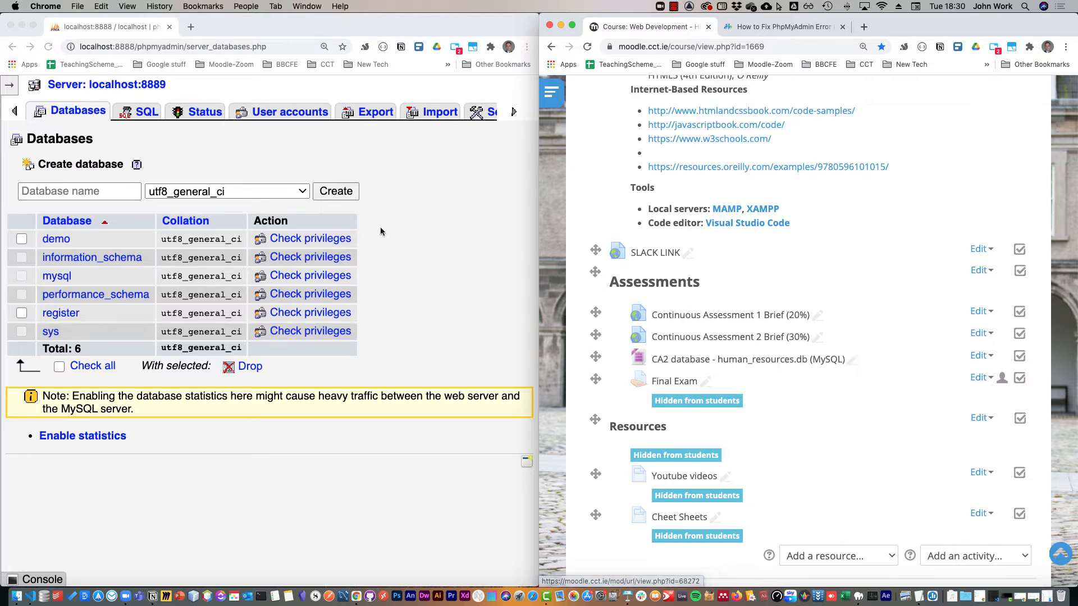
Import the employees.sql file from the Desktop's test_db-master folder into the current server as SQL.
{"action": "left_click", "coordinate": [367, 148]}
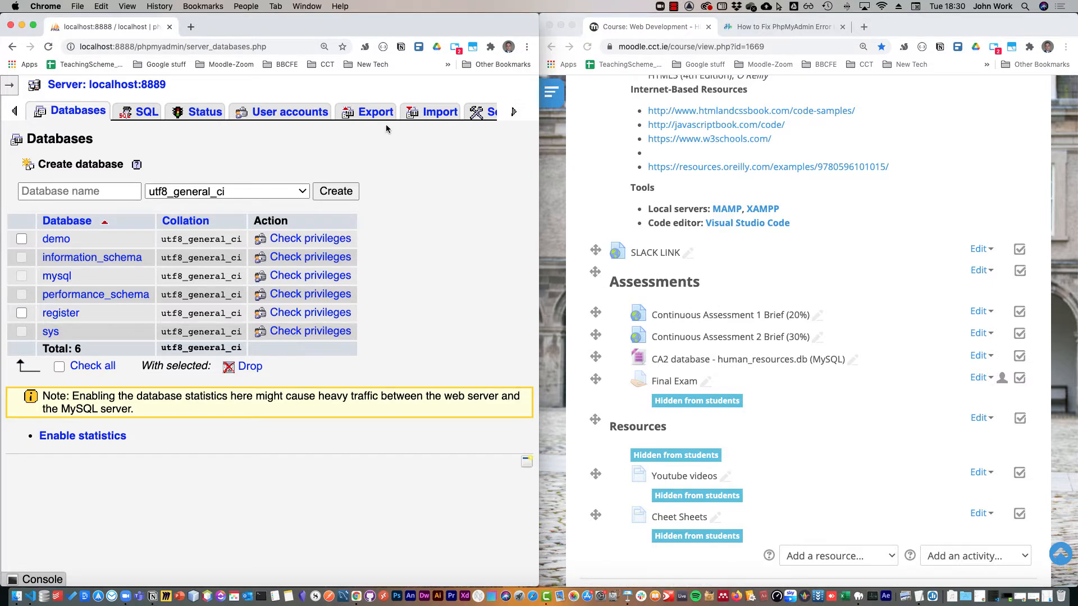
{"action": "left_click", "coordinate": [424, 114]}
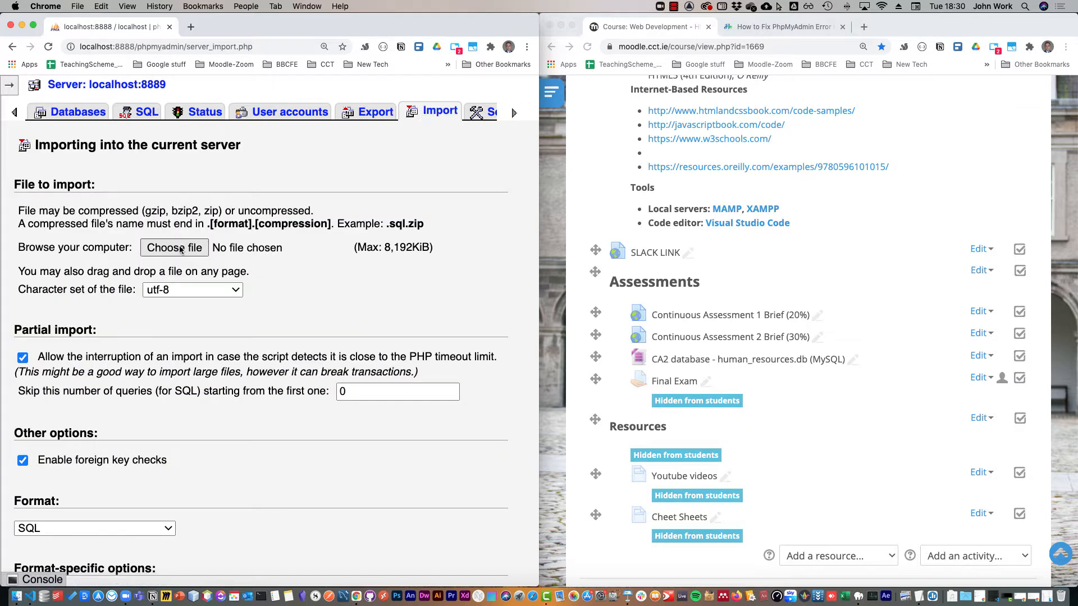
{"action": "left_click", "coordinate": [178, 247]}
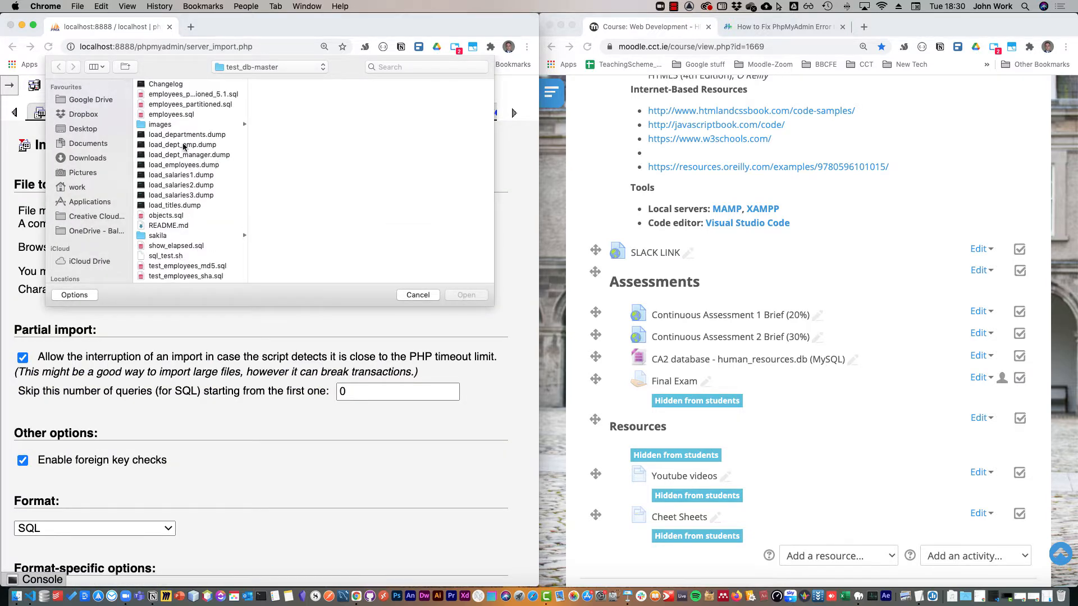
{"action": "left_click", "coordinate": [186, 115]}
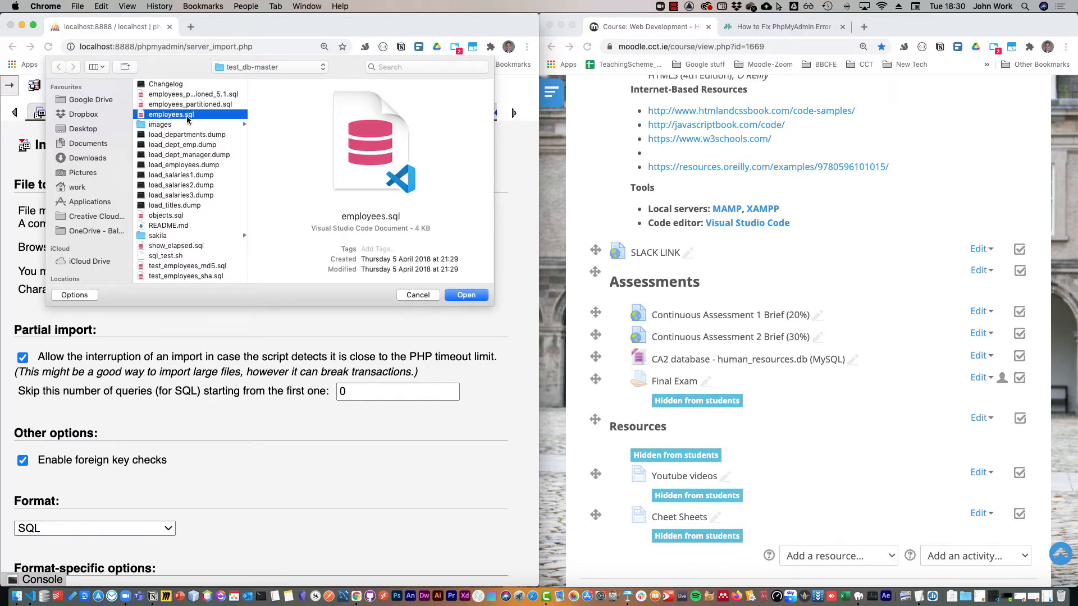
{"action": "left_click", "coordinate": [270, 67]}
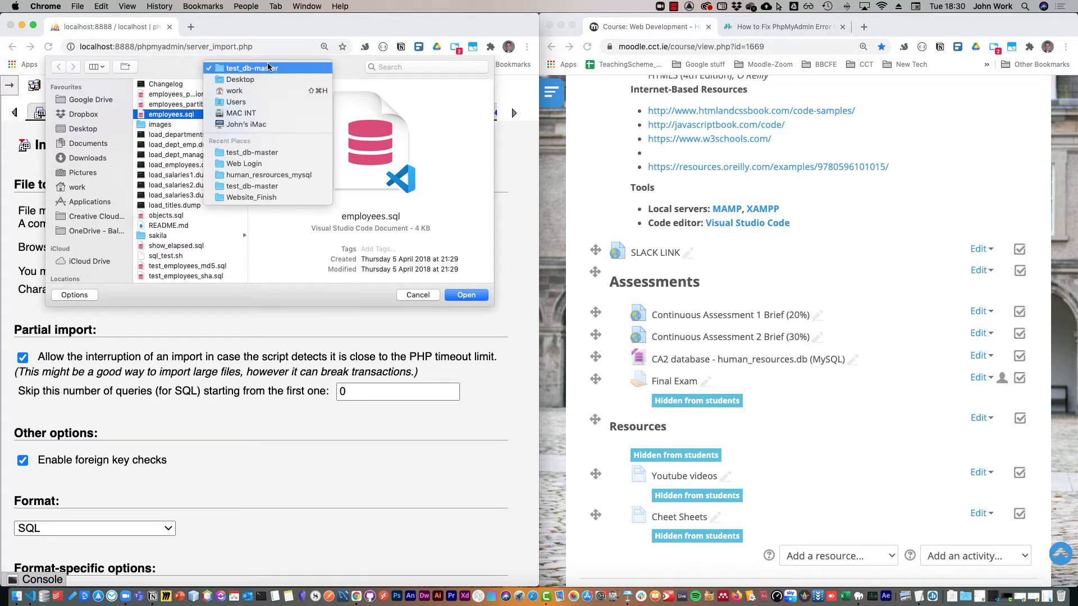
{"action": "left_click", "coordinate": [238, 81]}
{"action": "scroll", "coordinate": [239, 135], "scroll_direction": "down", "scroll_amount": 10}
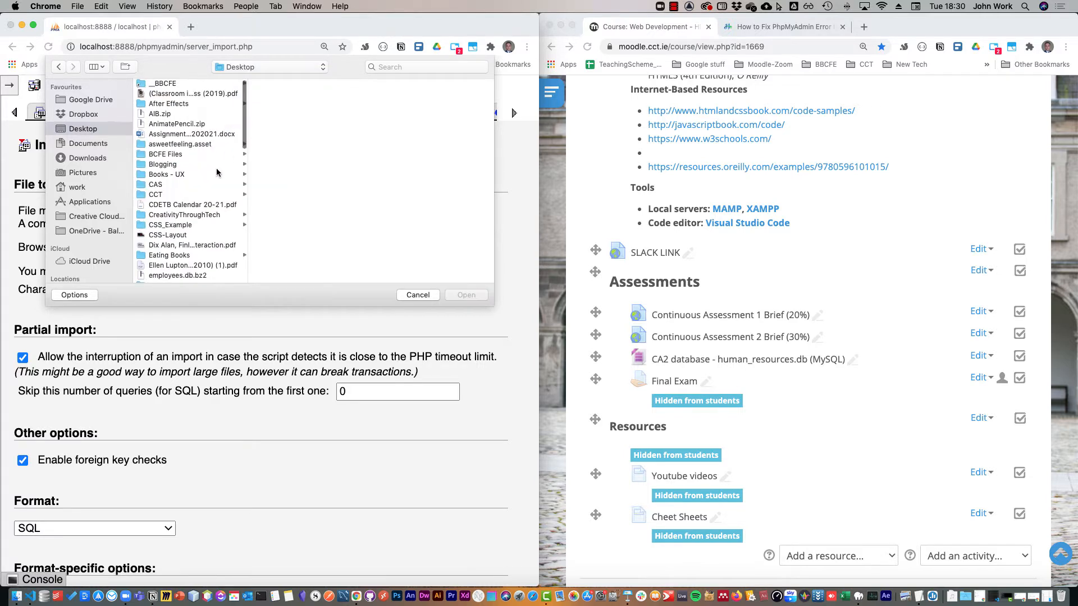
{"action": "scroll", "coordinate": [198, 223], "scroll_direction": "down", "scroll_amount": 3}
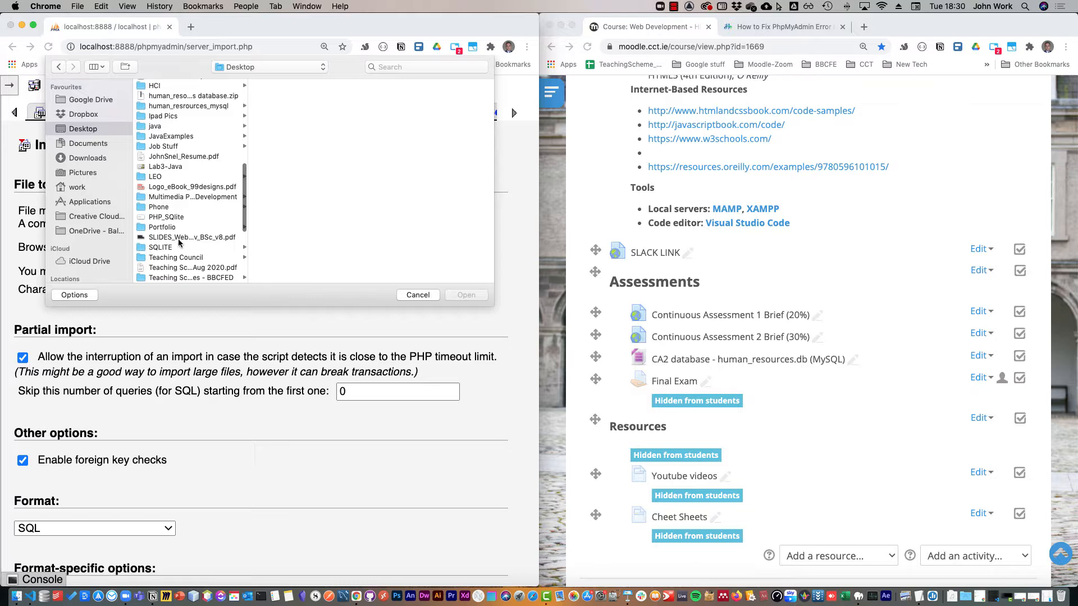
{"action": "scroll", "coordinate": [189, 248], "scroll_direction": "down", "scroll_amount": 8}
{"action": "scroll", "coordinate": [189, 247], "scroll_direction": "down", "scroll_amount": 3}
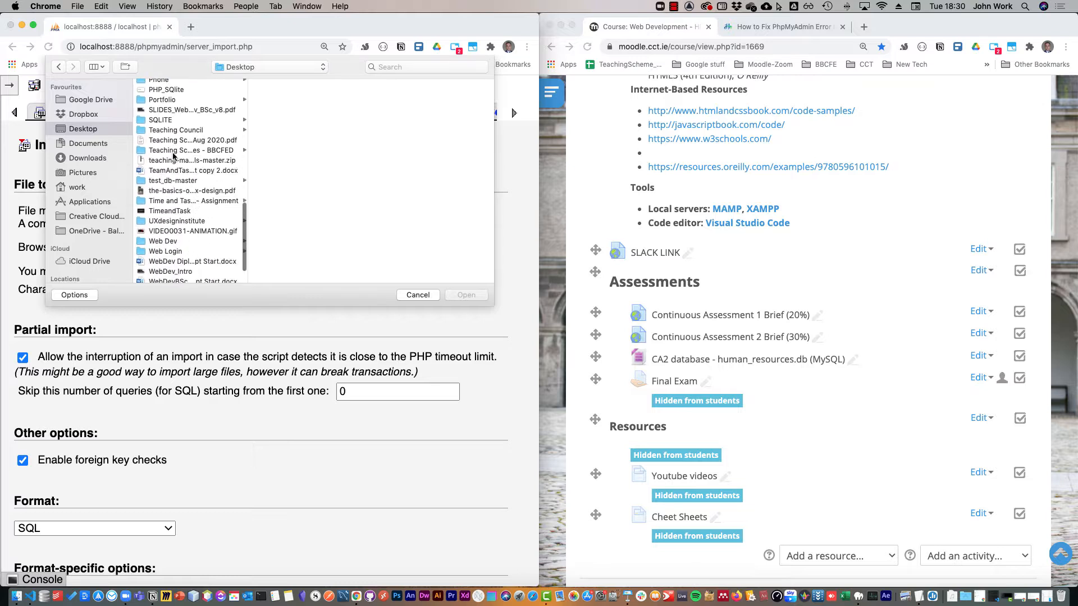
{"action": "left_click", "coordinate": [175, 181]}
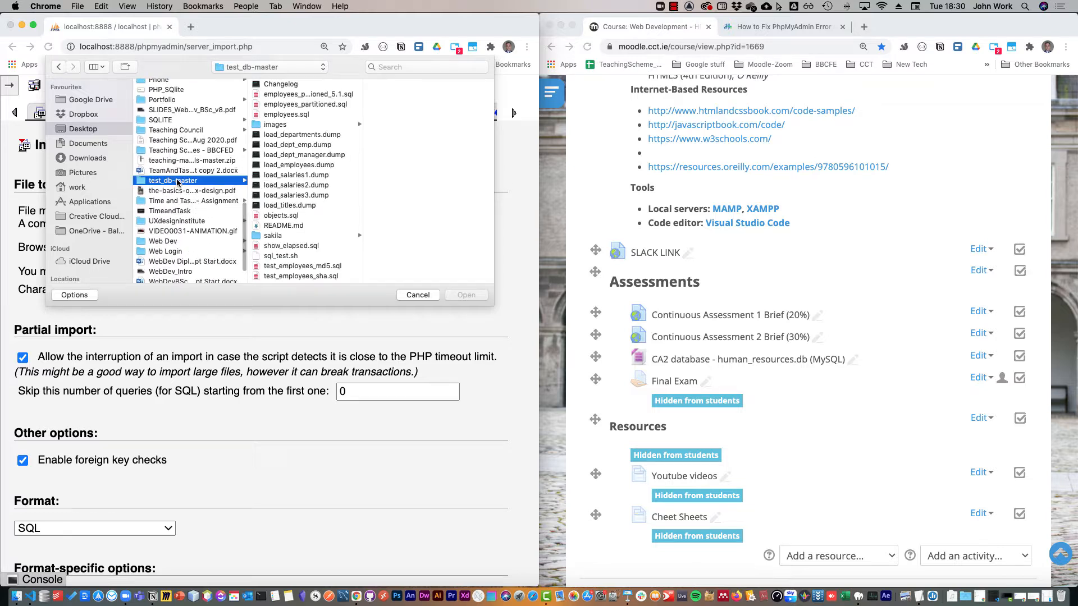
{"action": "double_click", "coordinate": [291, 115]}
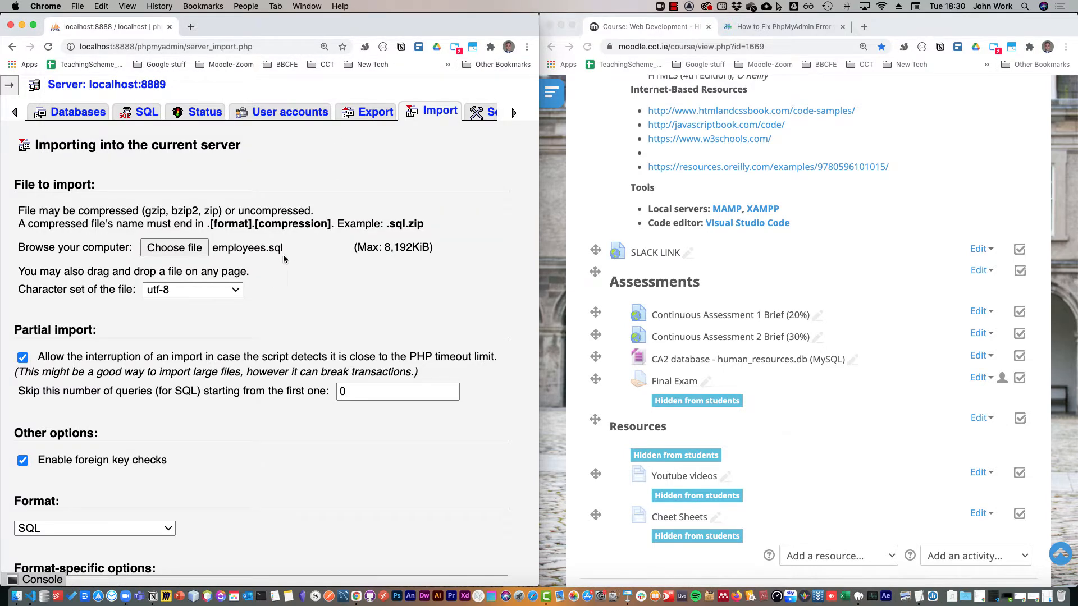
{"action": "scroll", "coordinate": [270, 251], "scroll_direction": "down", "scroll_amount": 4}
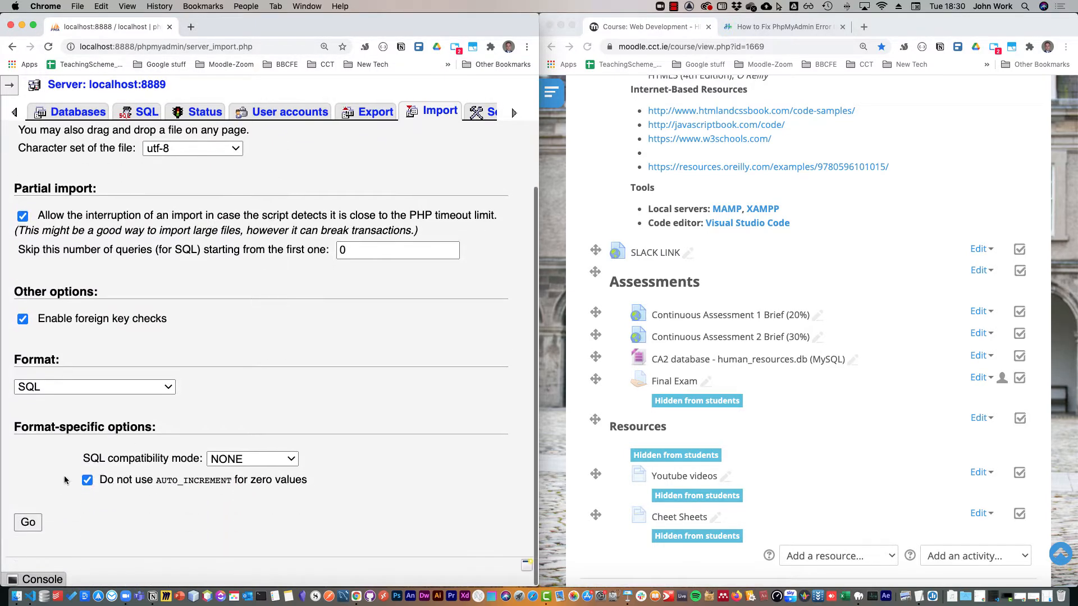
{"action": "left_click", "coordinate": [28, 523]}
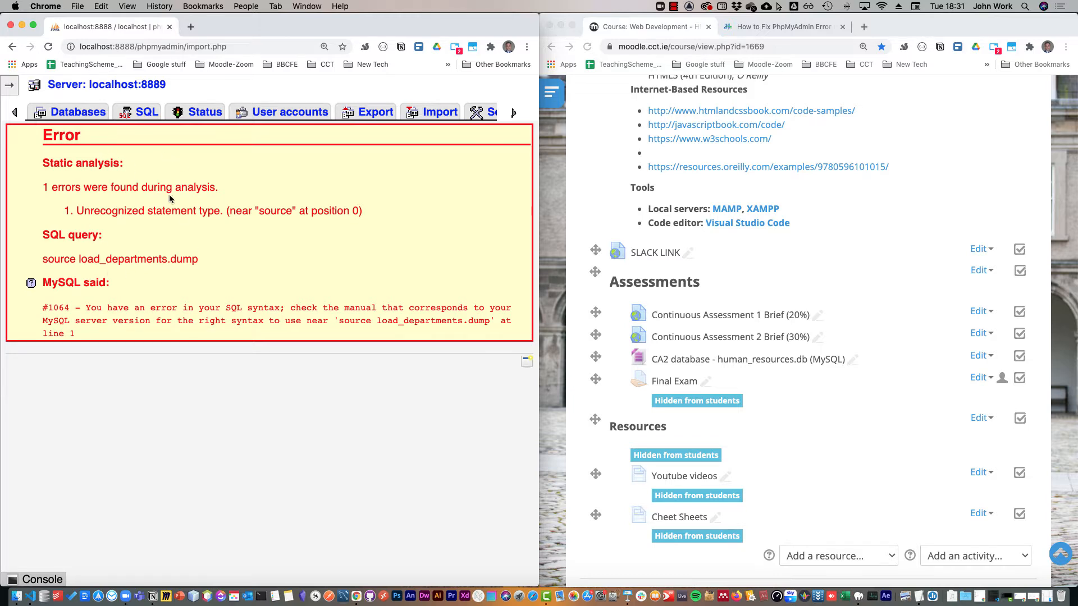
Open the employees database from the server's list of databases.
{"action": "left_click", "coordinate": [68, 112]}
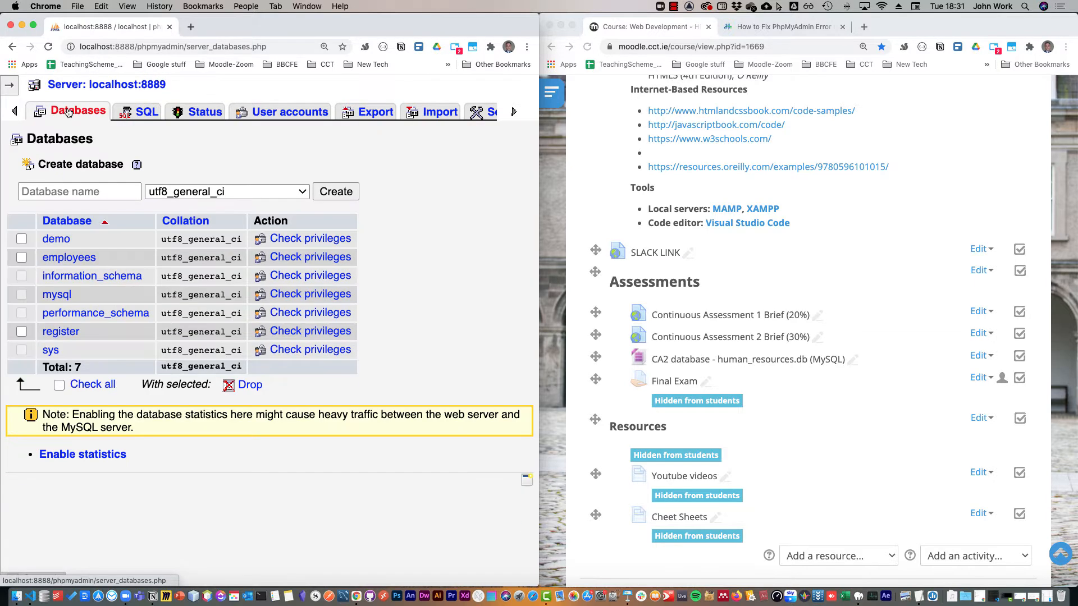
{"action": "left_click", "coordinate": [67, 259]}
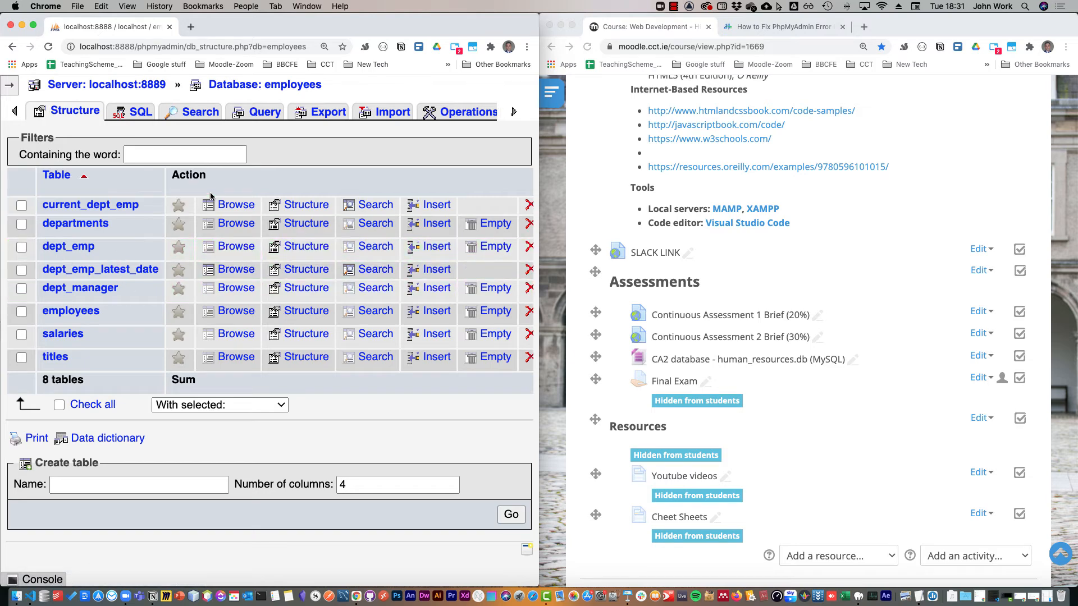
Enlarge the window, browse the contents of the current_dept_emp view, and return to the table list at half-screen width.
{"action": "key", "text": "ctrl+alt+Return"}
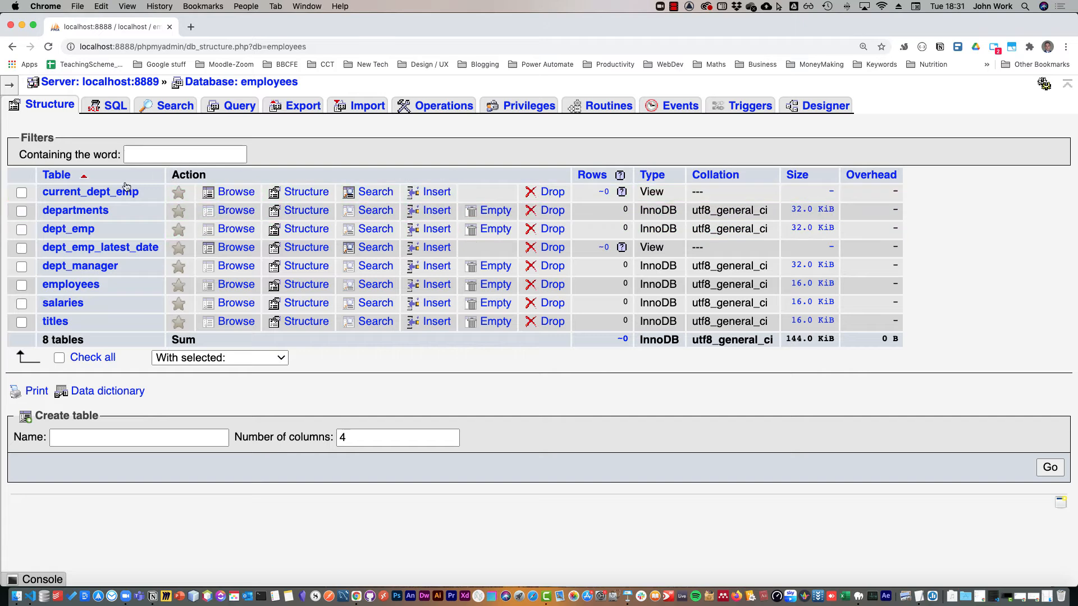
{"action": "left_click", "coordinate": [106, 194]}
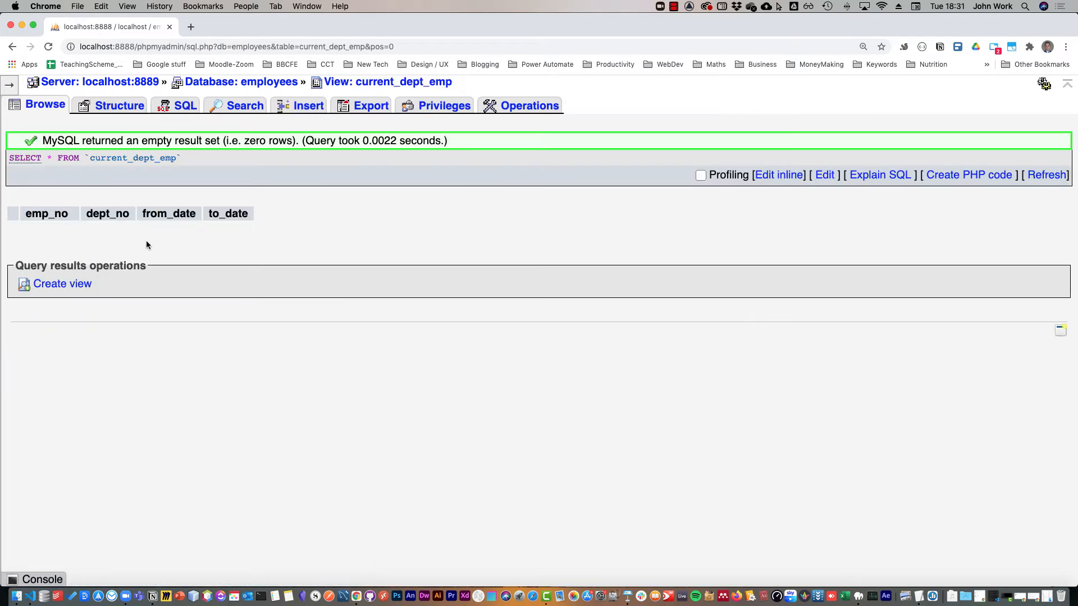
{"action": "left_click", "coordinate": [12, 46]}
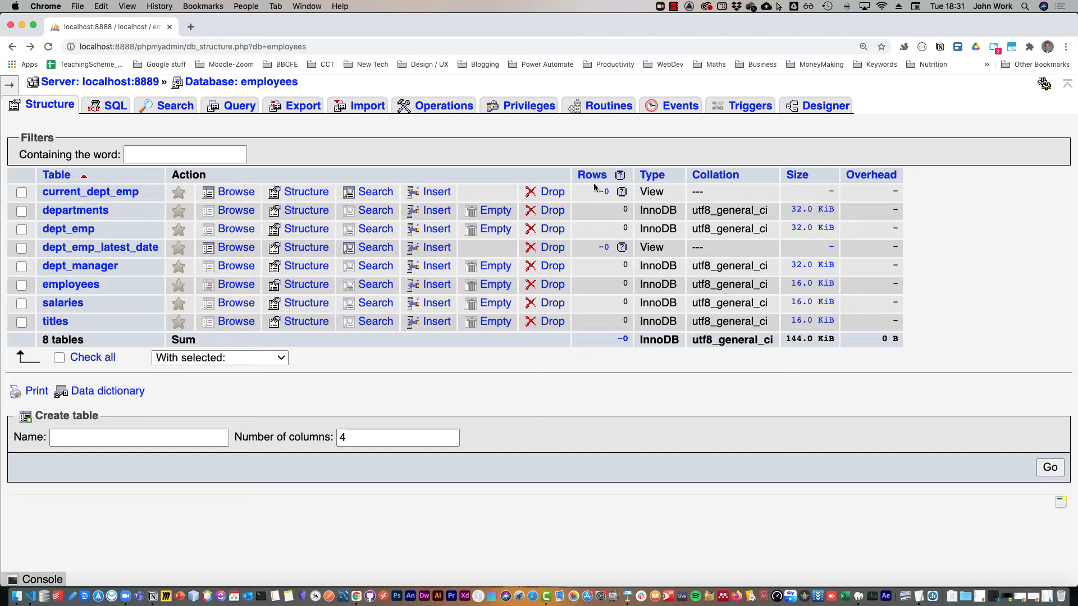
{"action": "double_click", "coordinate": [305, 24]}
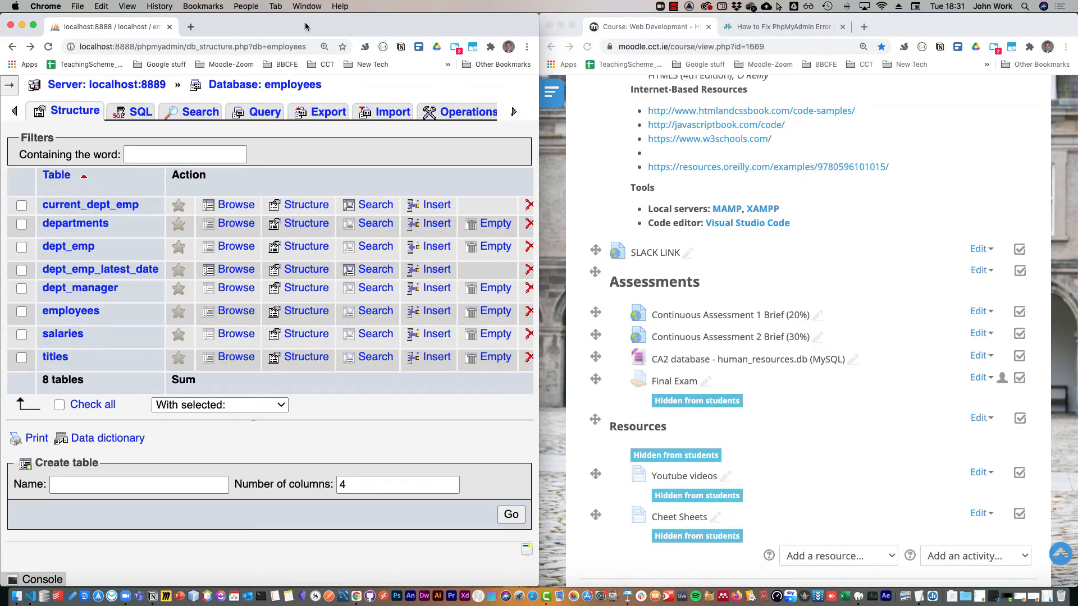
Import load_departments.dump into the employees database as SQL and highlight the executed INSERT query.
{"action": "left_click", "coordinate": [393, 113]}
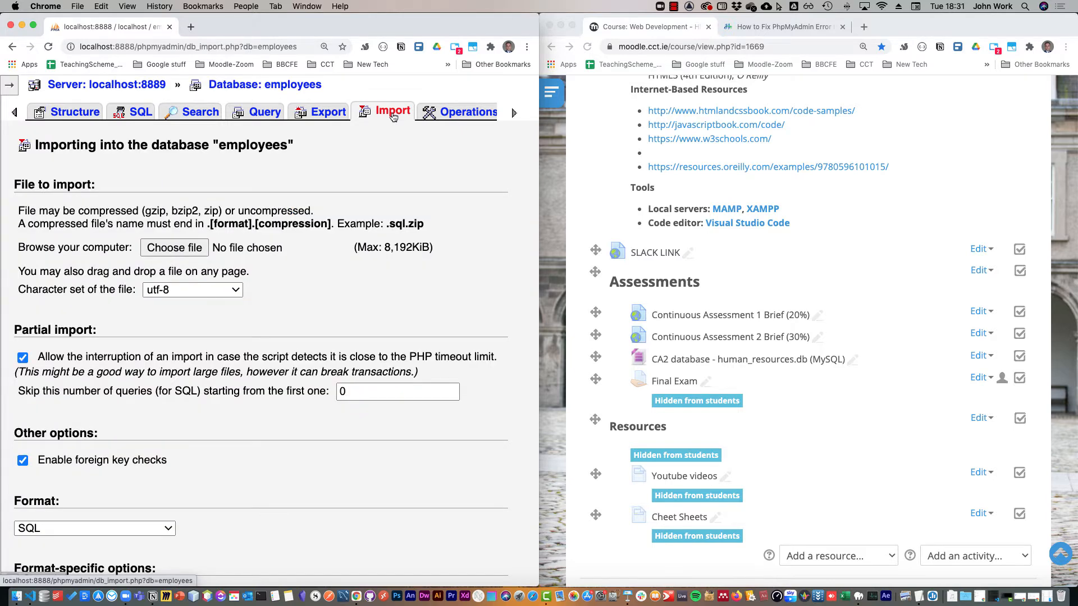
{"action": "left_click", "coordinate": [180, 248]}
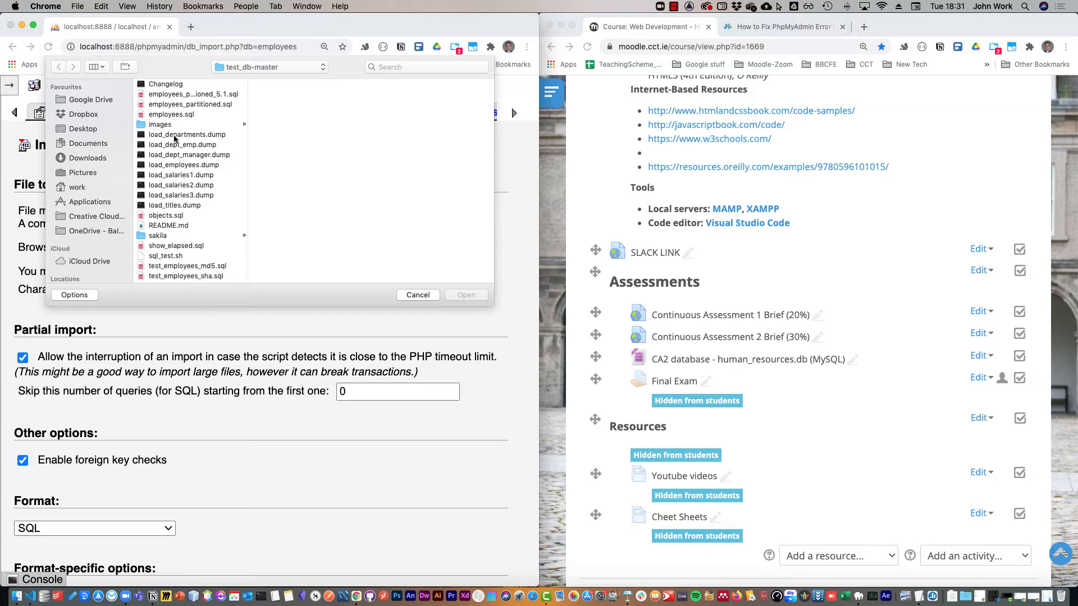
{"action": "left_click", "coordinate": [176, 135]}
{"action": "left_click", "coordinate": [466, 295]}
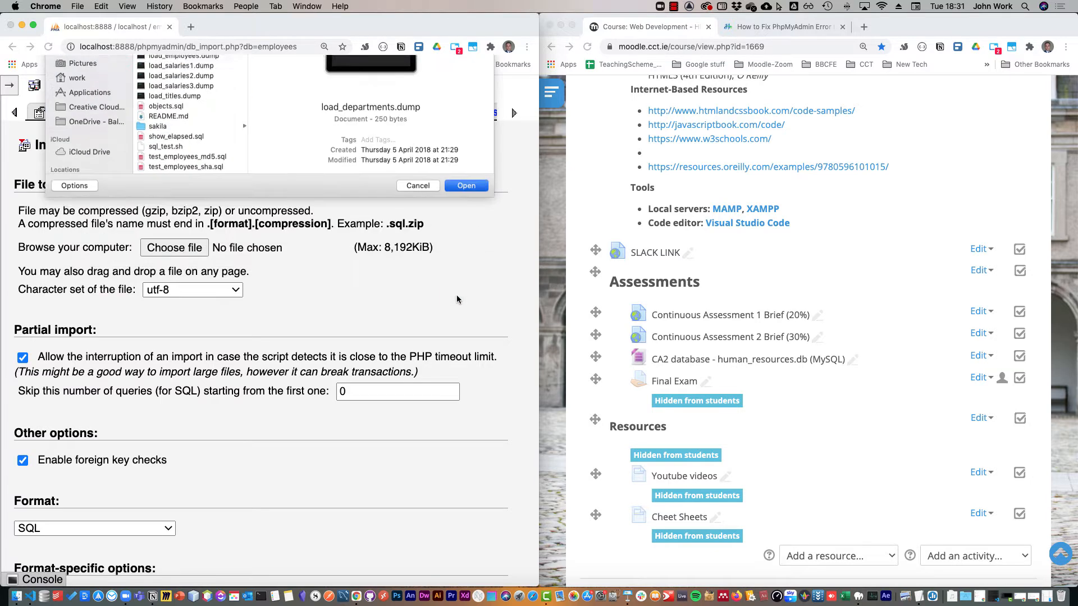
{"action": "scroll", "coordinate": [71, 386], "scroll_direction": "down", "scroll_amount": 5}
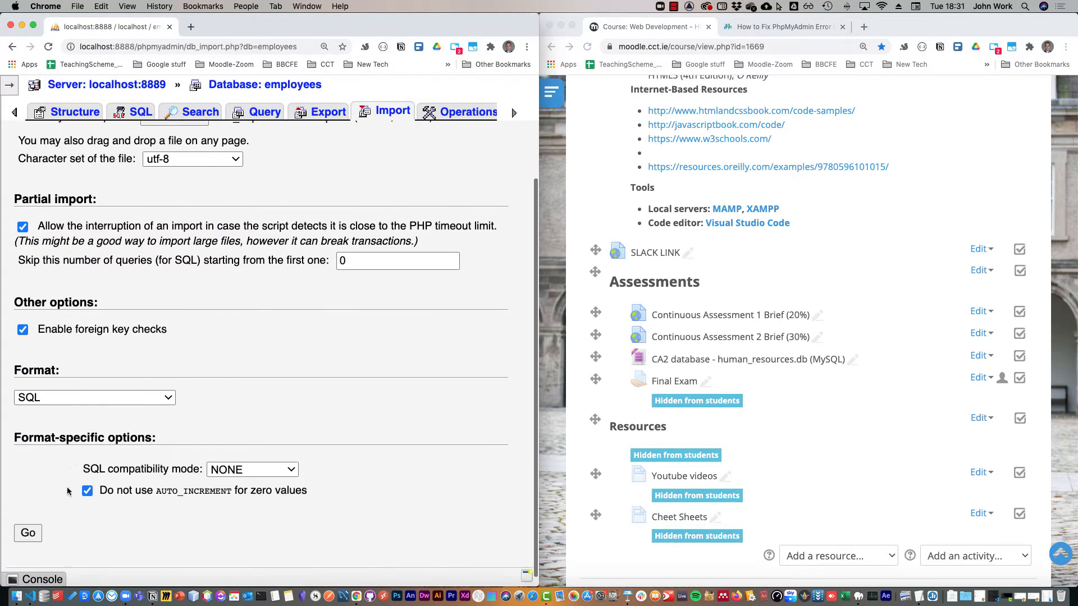
{"action": "left_click", "coordinate": [30, 527]}
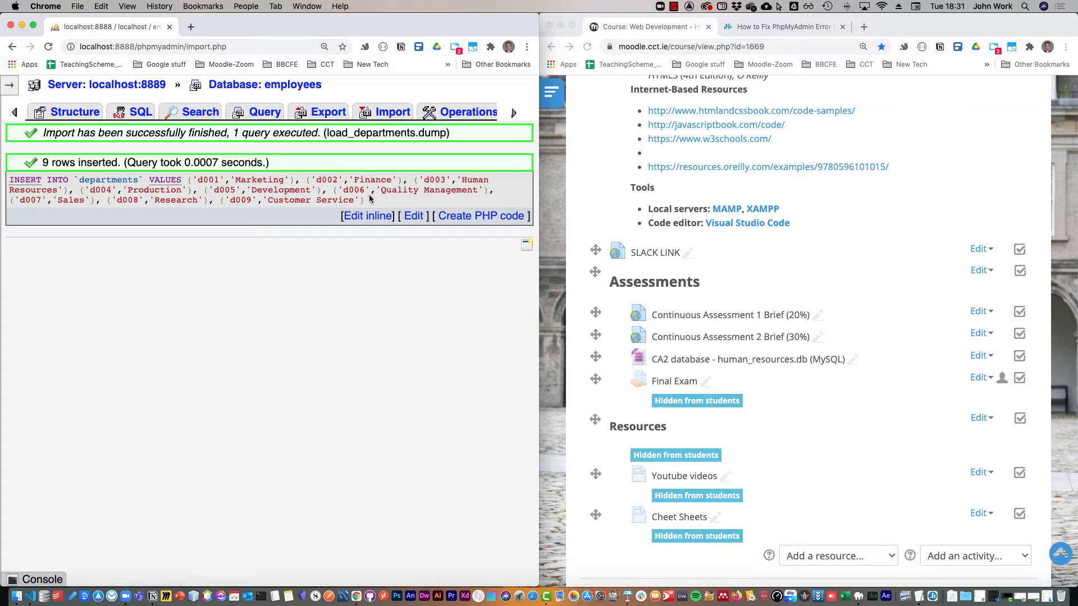
{"action": "left_click_drag", "start_coordinate": [366, 201], "coordinate": [3, 181]}
Check the sizes of the department and employee dump files, and try to import load_employees.dump into the employees database.
{"action": "left_click", "coordinate": [384, 112]}
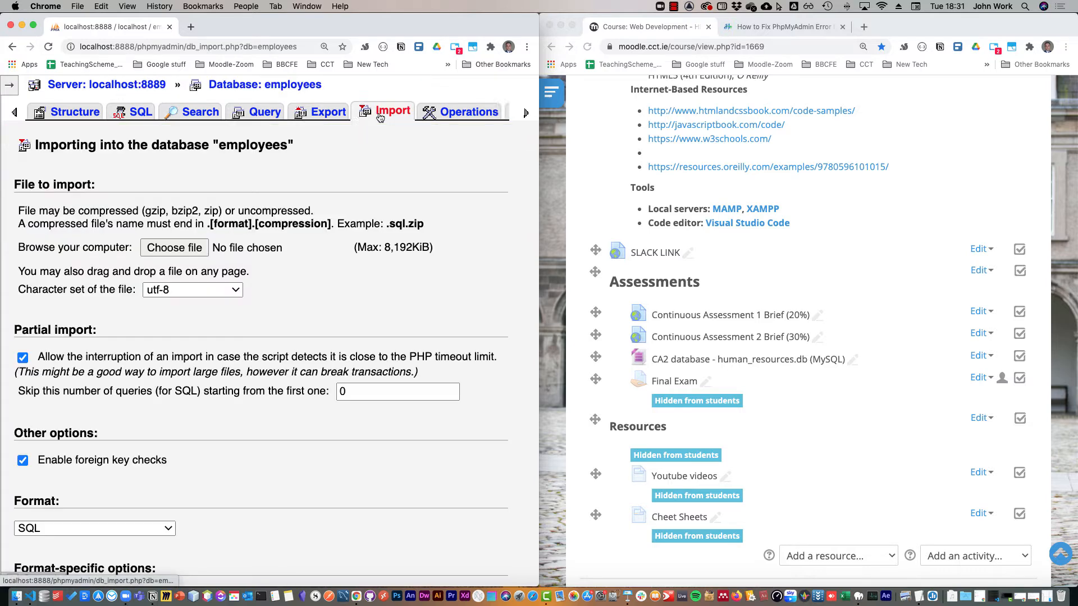
{"action": "left_click", "coordinate": [179, 248]}
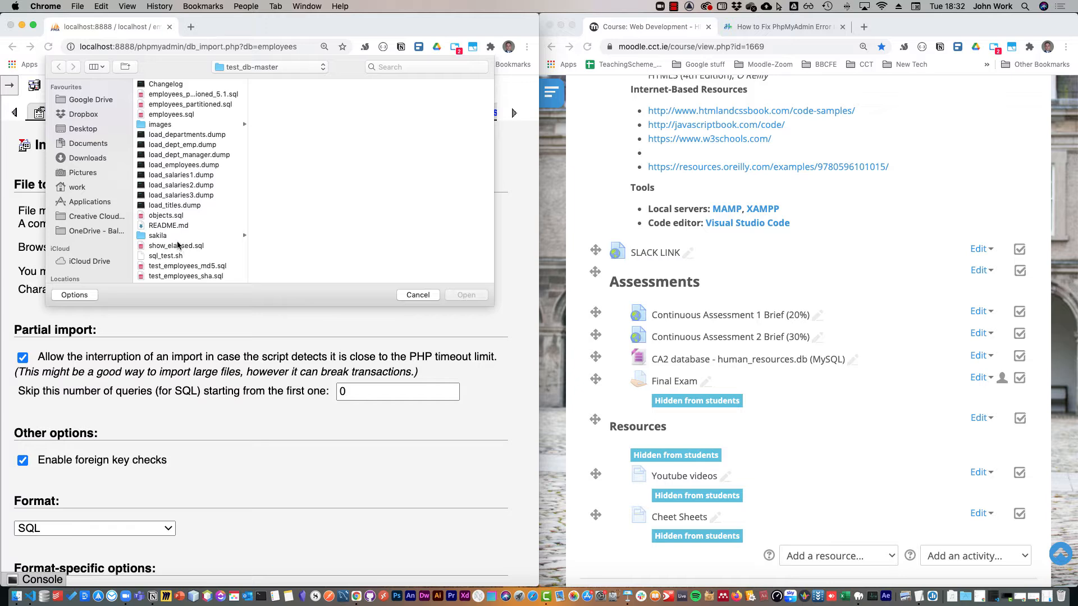
{"action": "left_click", "coordinate": [196, 145]}
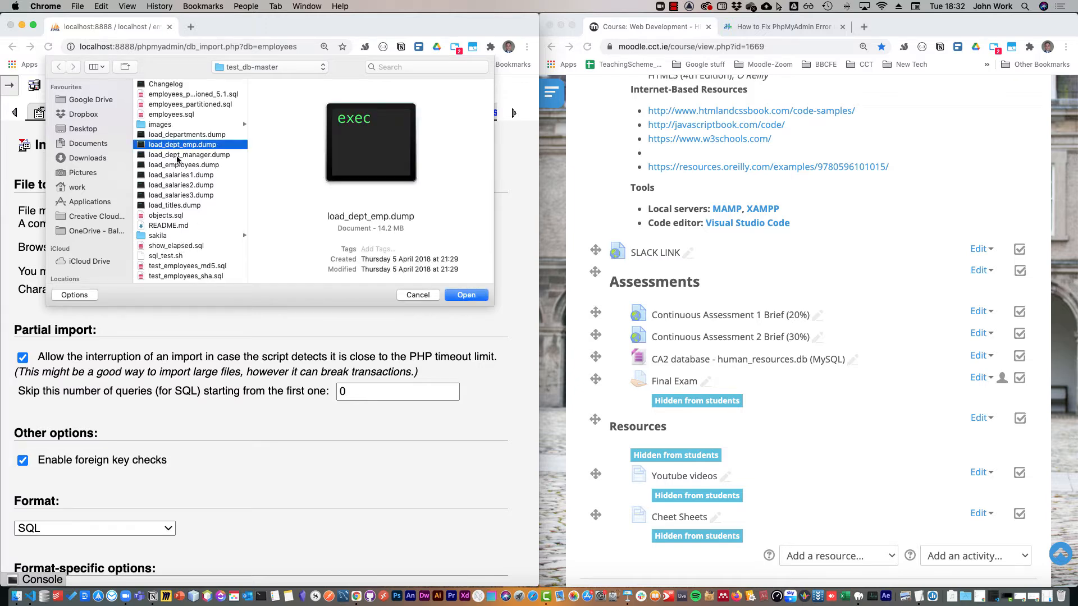
{"action": "left_click", "coordinate": [178, 155]}
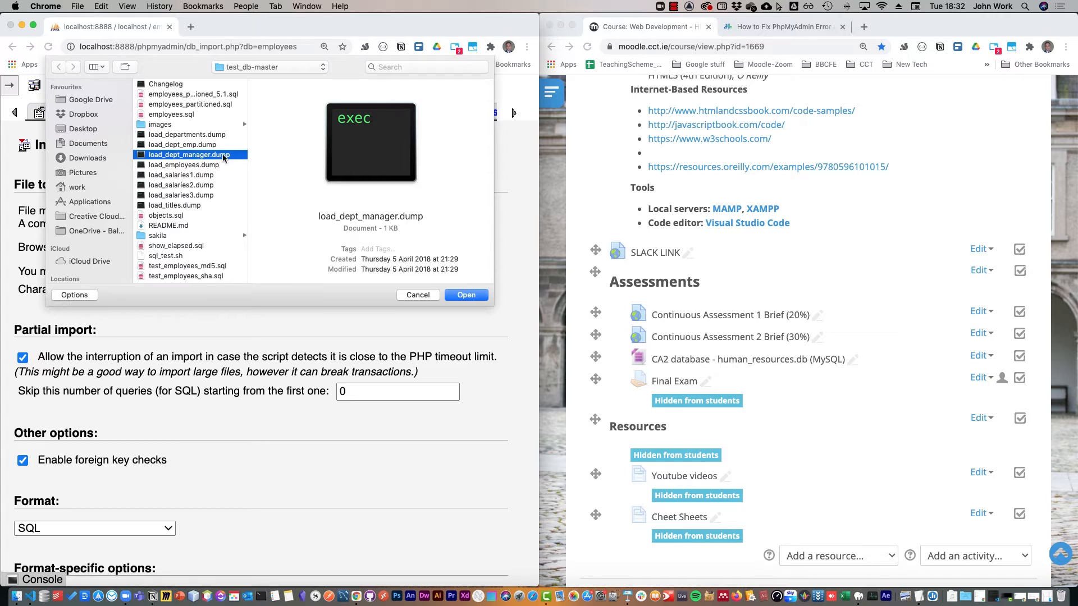
{"action": "left_click", "coordinate": [182, 165]}
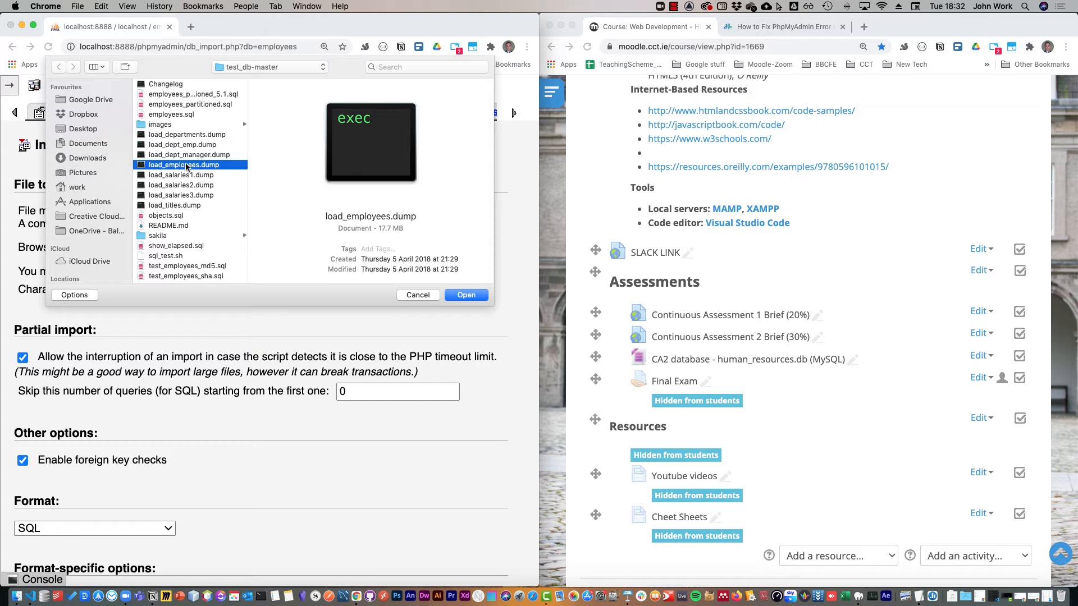
{"action": "left_click", "coordinate": [466, 295]}
{"action": "scroll", "coordinate": [295, 281], "scroll_direction": "down", "scroll_amount": 3}
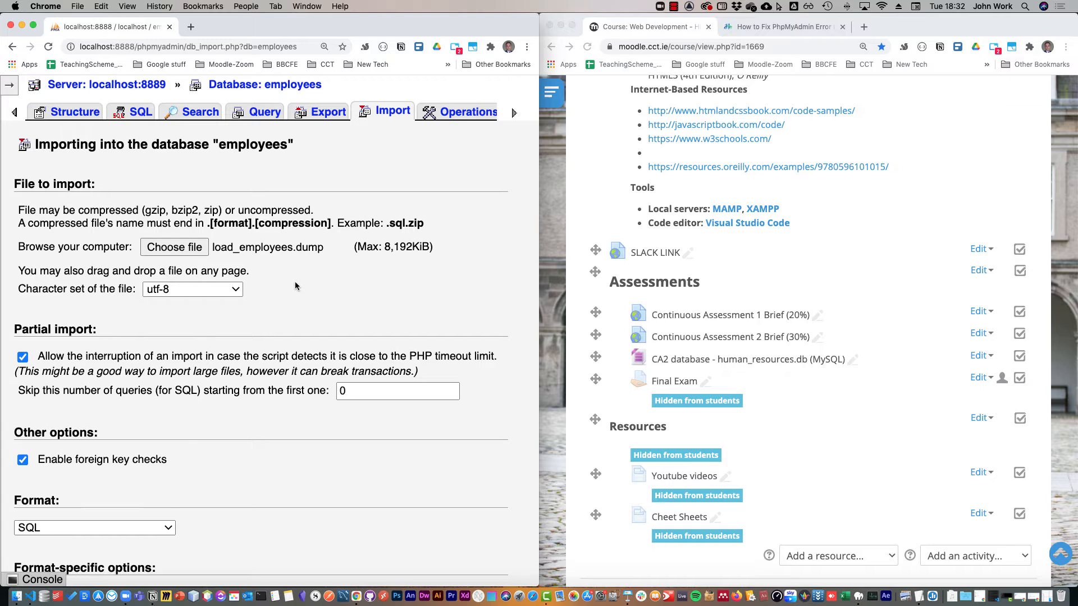
{"action": "scroll", "coordinate": [294, 281], "scroll_direction": "up", "scroll_amount": 2}
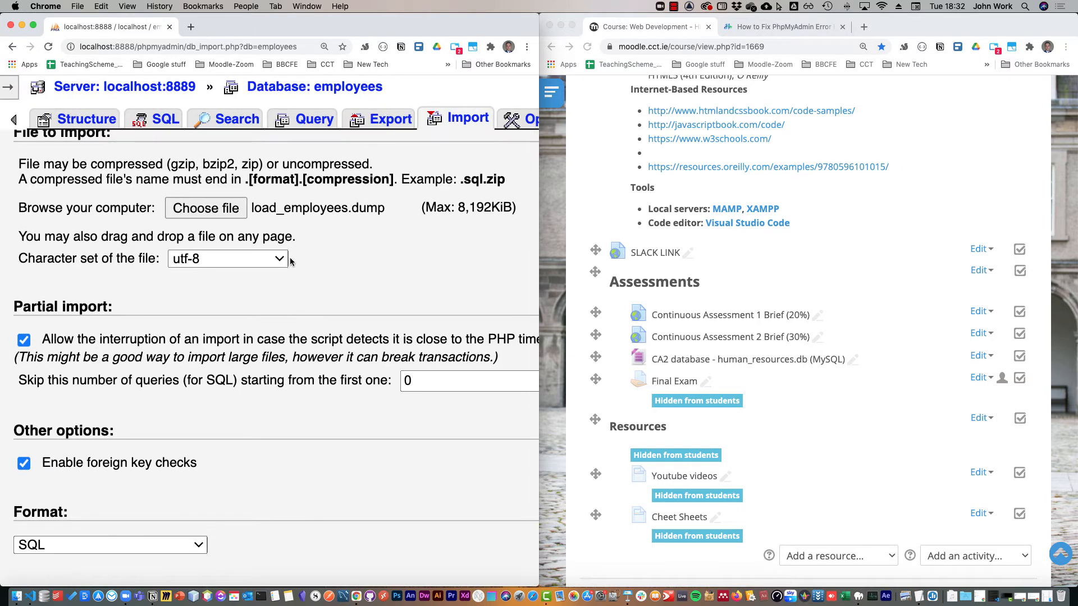
{"action": "scroll", "coordinate": [207, 315], "scroll_direction": "down", "scroll_amount": 4}
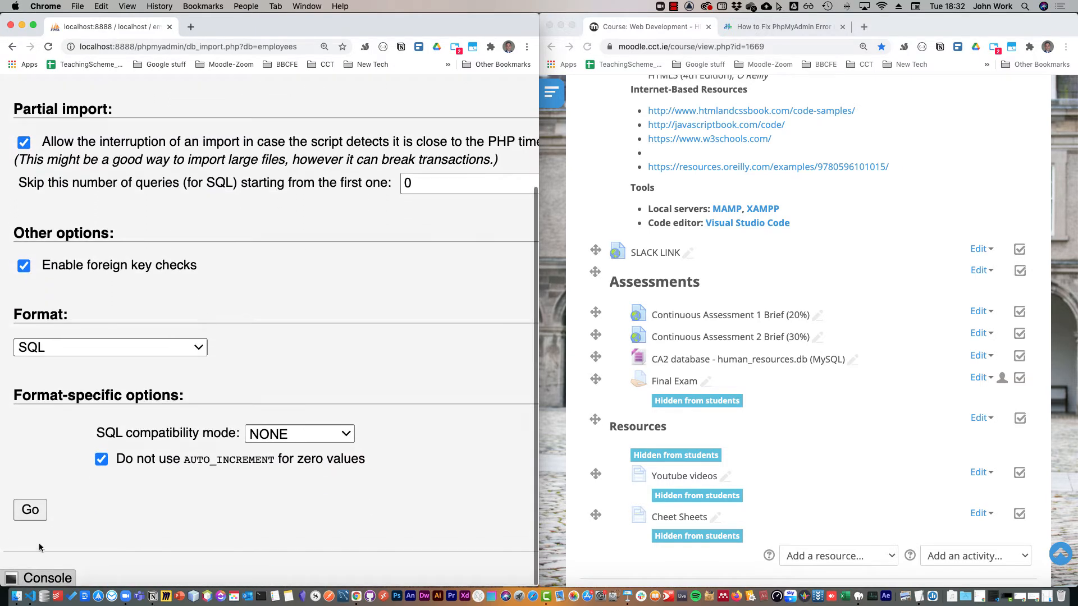
{"action": "left_click", "coordinate": [36, 512]}
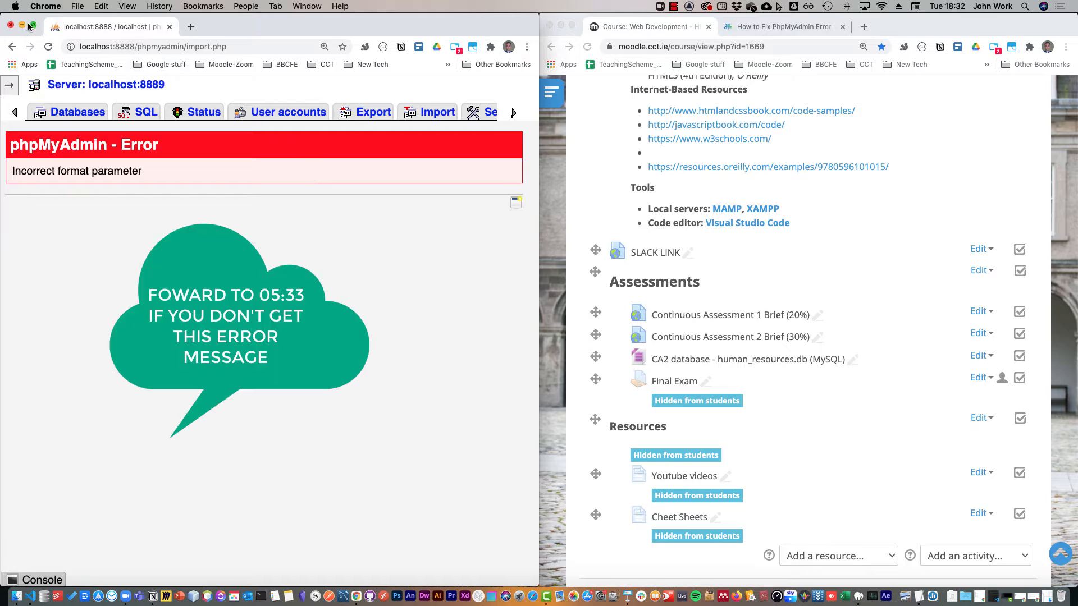
Open the article on fixing the phpMyAdmin incorrect format parameter error and highlight its web address.
{"action": "left_click", "coordinate": [755, 28]}
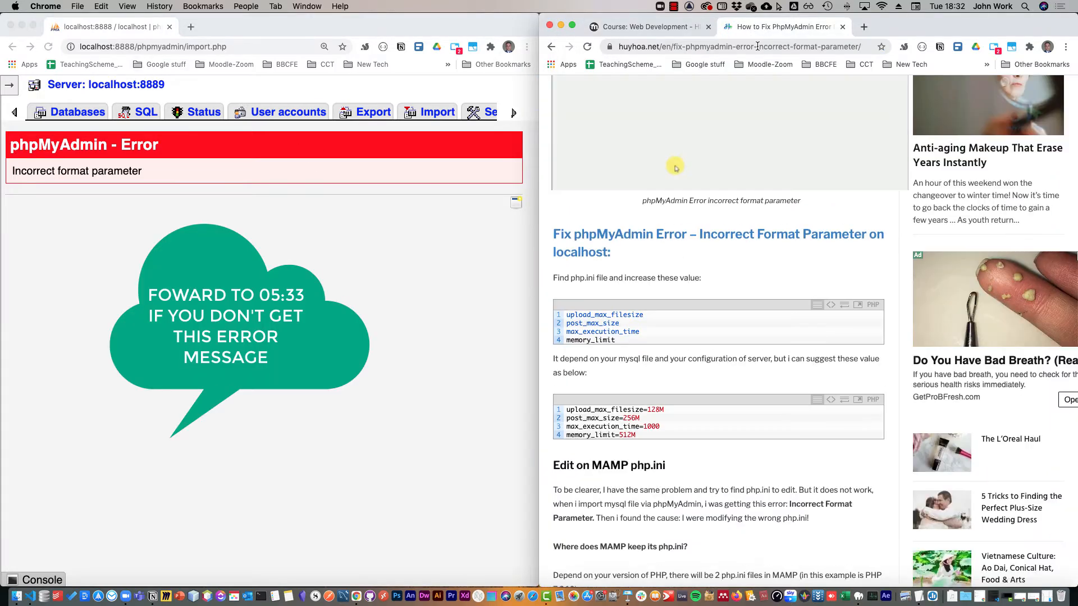
{"action": "left_click", "coordinate": [757, 46]}
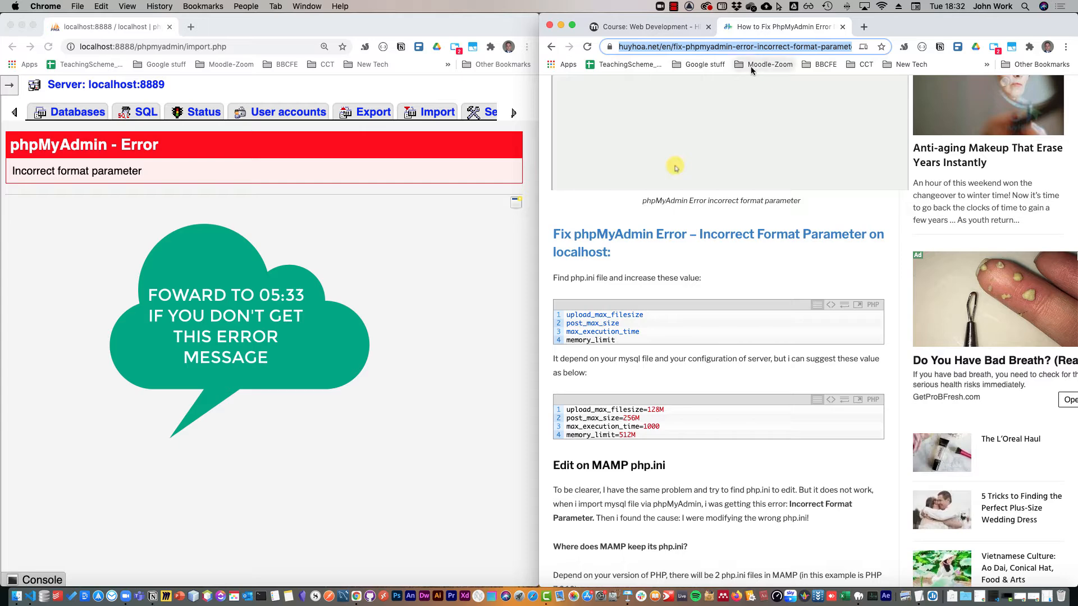
{"action": "left_click", "coordinate": [863, 26]}
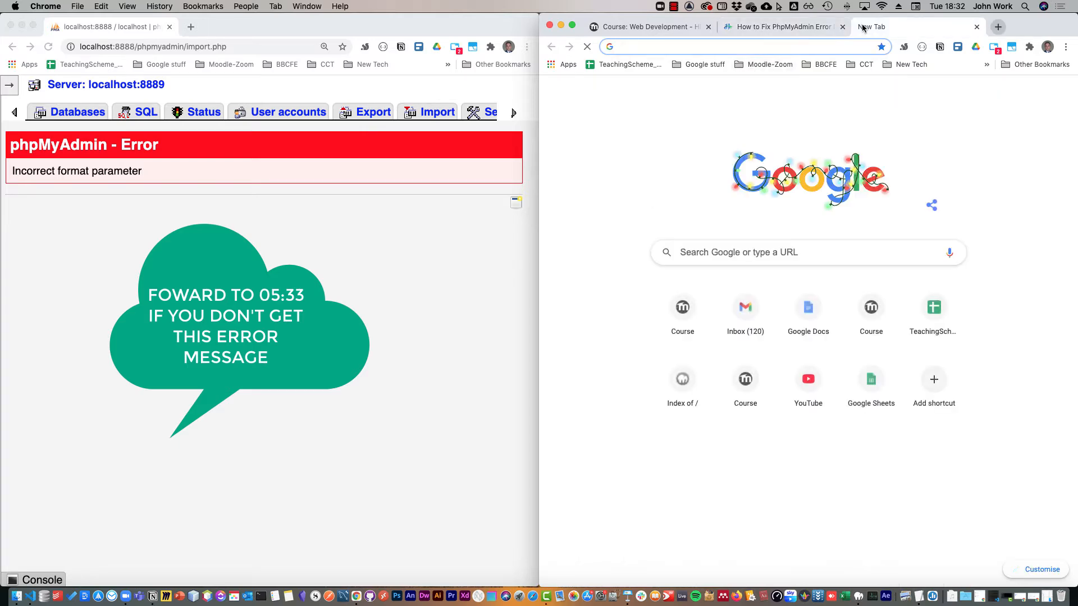
{"action": "type", "text": "local"}
{"action": "key", "text": "Right"}
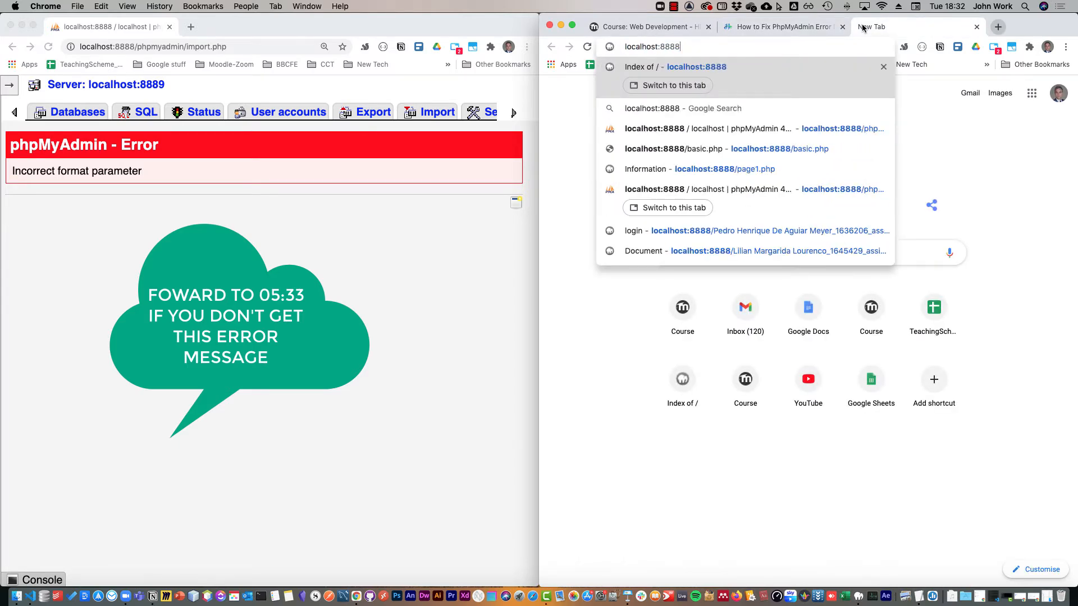
Switch to MAMP, open its WebStart page and display the phpInfo report.
{"action": "left_click", "coordinate": [862, 587]}
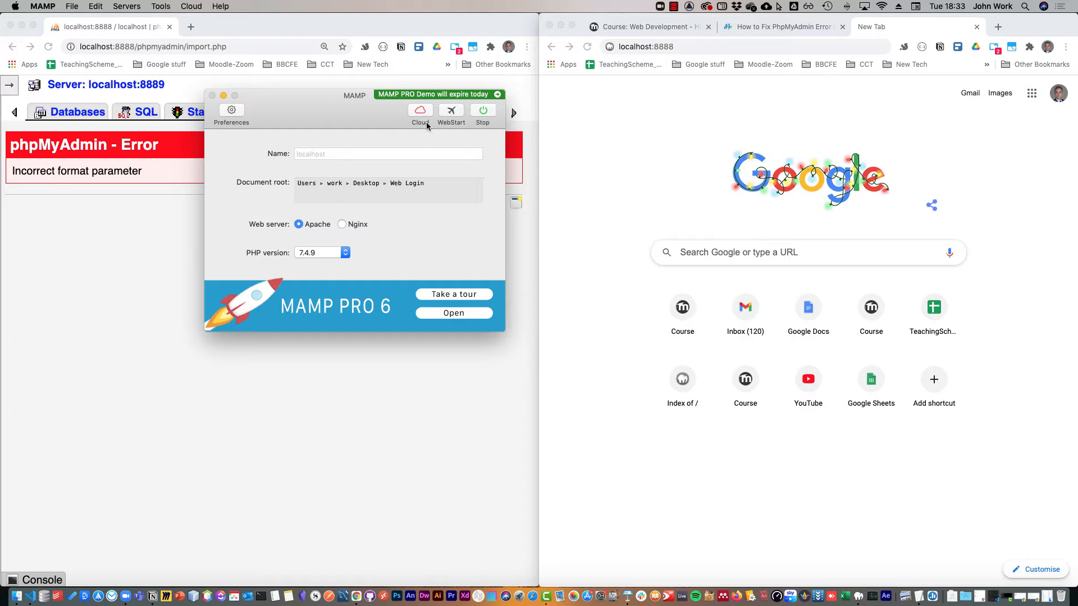
{"action": "left_click", "coordinate": [453, 111]}
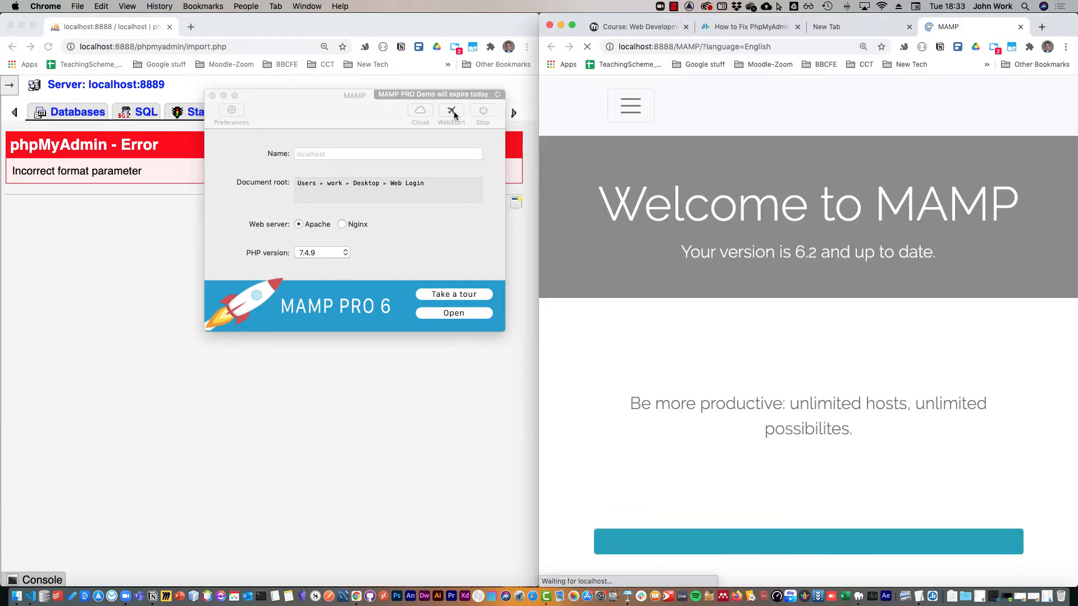
{"action": "left_click", "coordinate": [636, 108]}
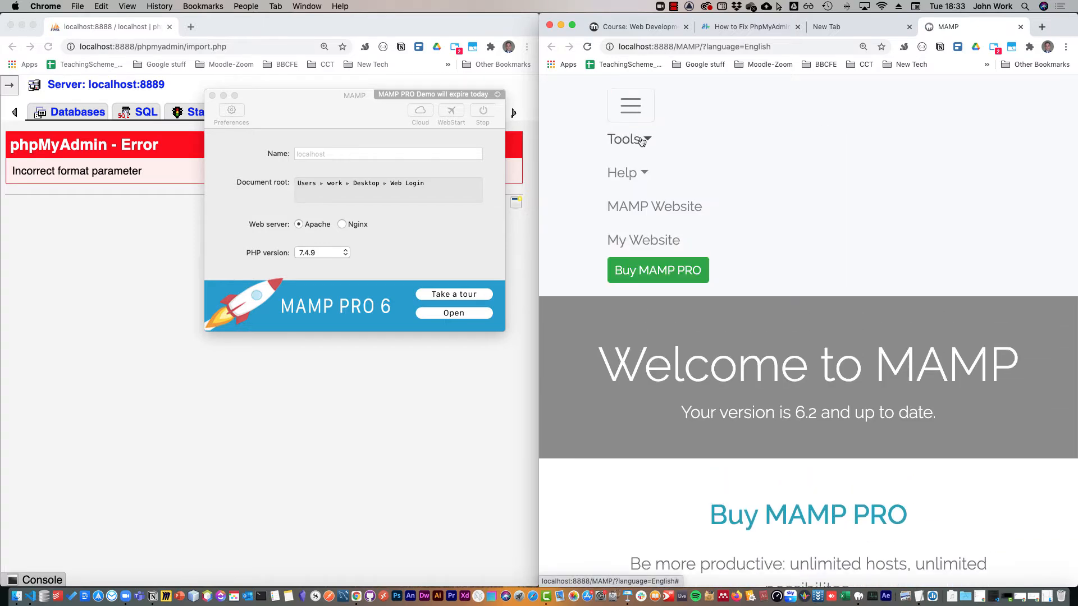
{"action": "left_click", "coordinate": [647, 139]}
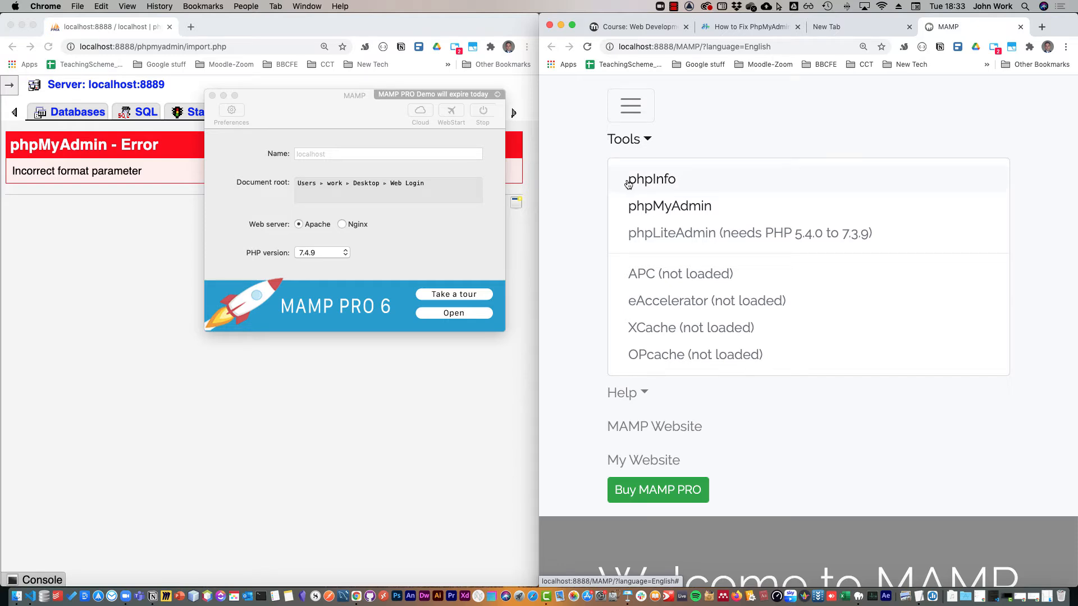
{"action": "left_click", "coordinate": [662, 180]}
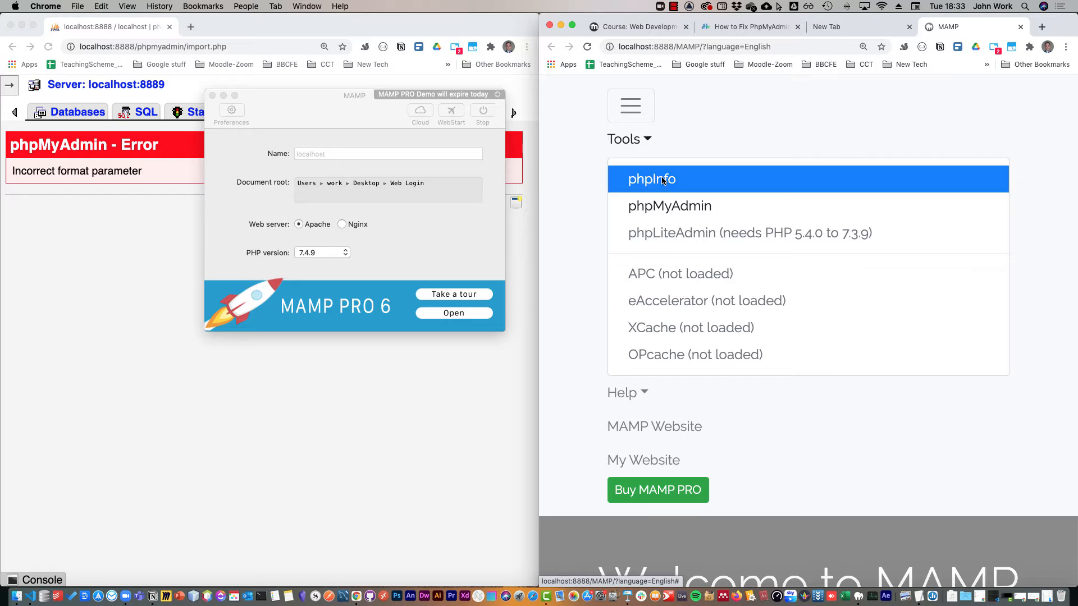
Find the php.ini location in the phpInfo report and highlight the Loaded Configuration File path.
{"action": "scroll", "coordinate": [776, 231], "scroll_direction": "down", "scroll_amount": 5}
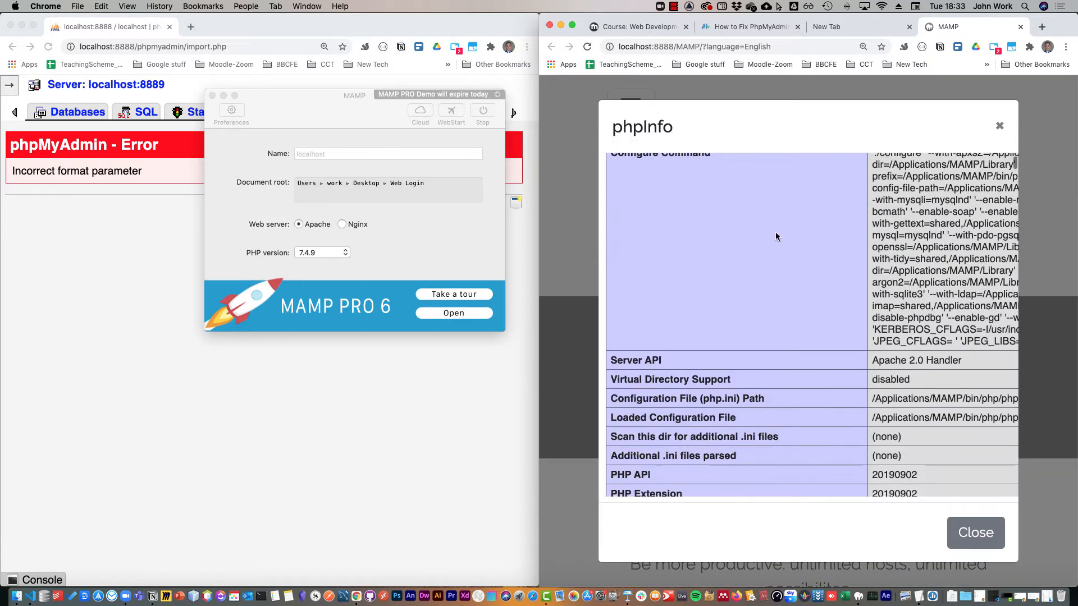
{"action": "scroll", "coordinate": [769, 253], "scroll_direction": "right", "scroll_amount": 2}
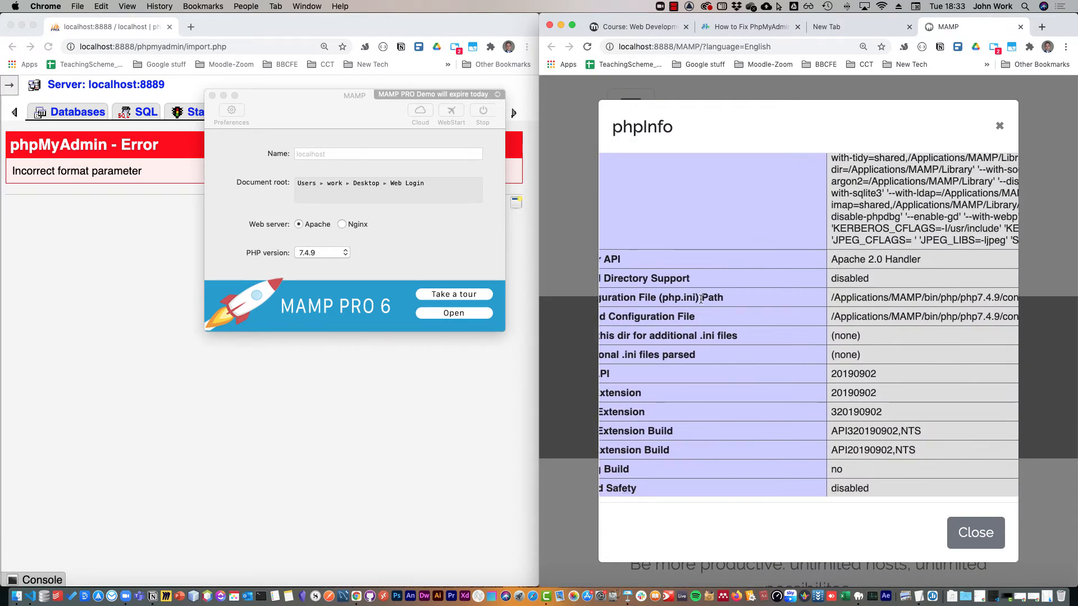
{"action": "scroll", "coordinate": [730, 289], "scroll_direction": "left", "scroll_amount": 3}
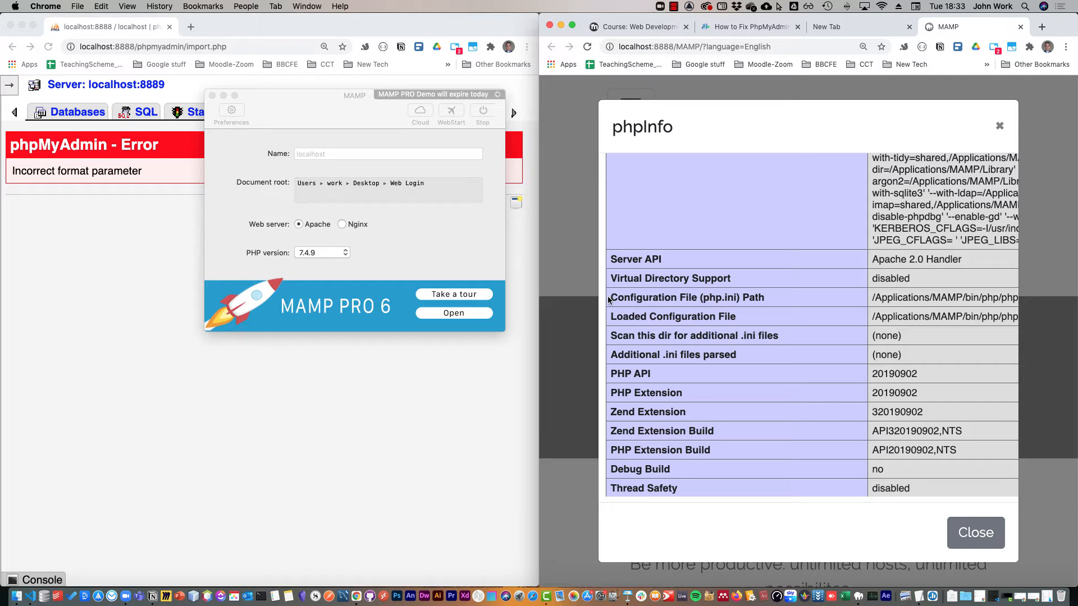
{"action": "left_click_drag", "start_coordinate": [608, 299], "coordinate": [834, 299]}
{"action": "scroll", "coordinate": [970, 299], "scroll_direction": "right", "scroll_amount": 2}
{"action": "left_click", "coordinate": [989, 317]}
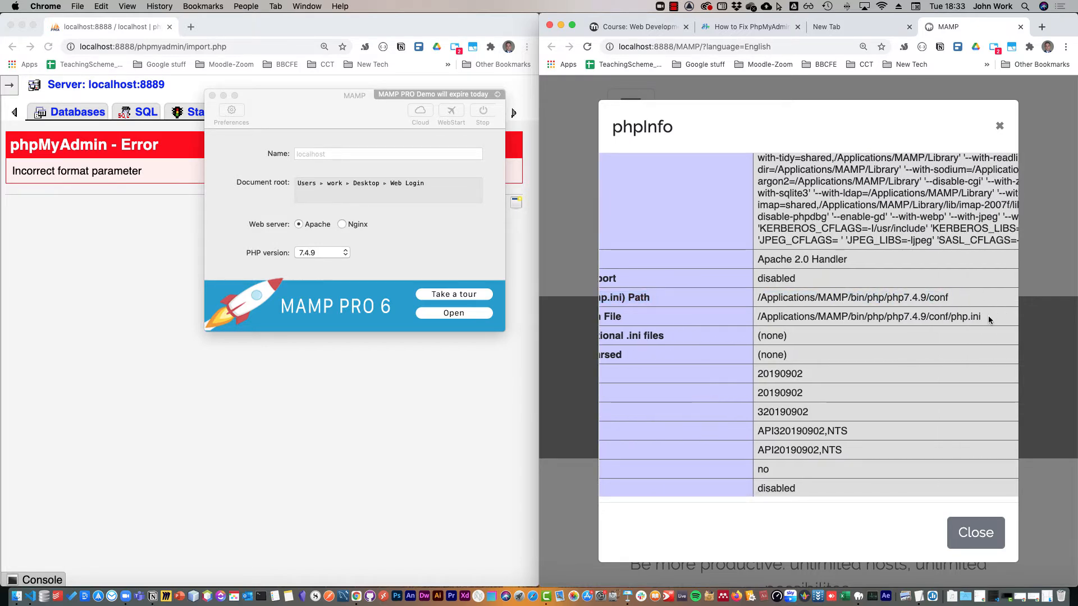
{"action": "left_click_drag", "start_coordinate": [989, 315], "coordinate": [758, 318]}
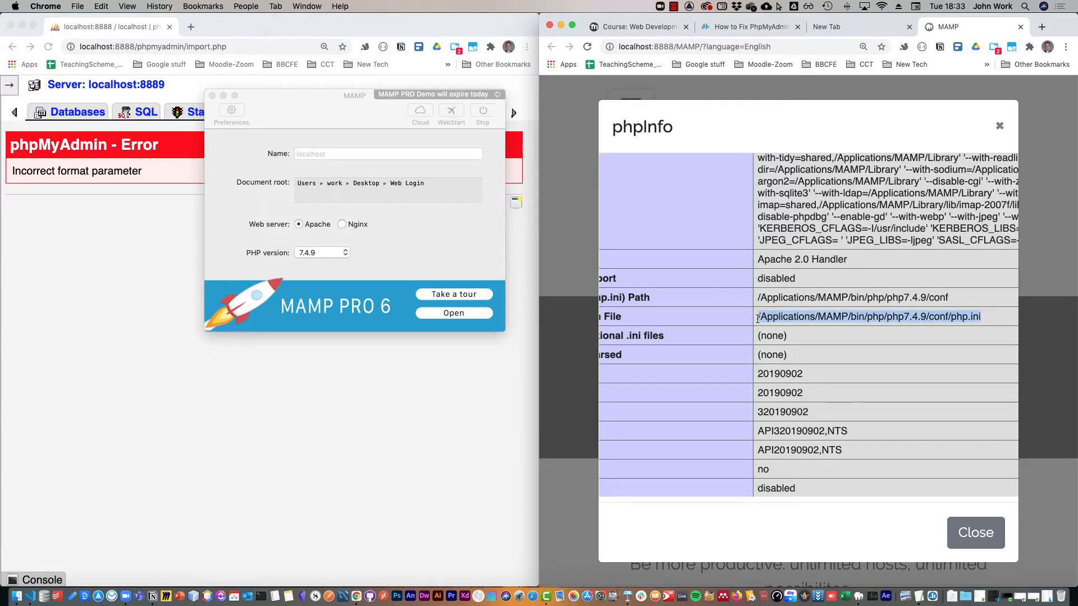
Minimise the browser window, switch to Finder and locate the conf folder under MAMP/bin/php/php7.4.9 in Applications.
{"action": "left_click", "coordinate": [561, 25]}
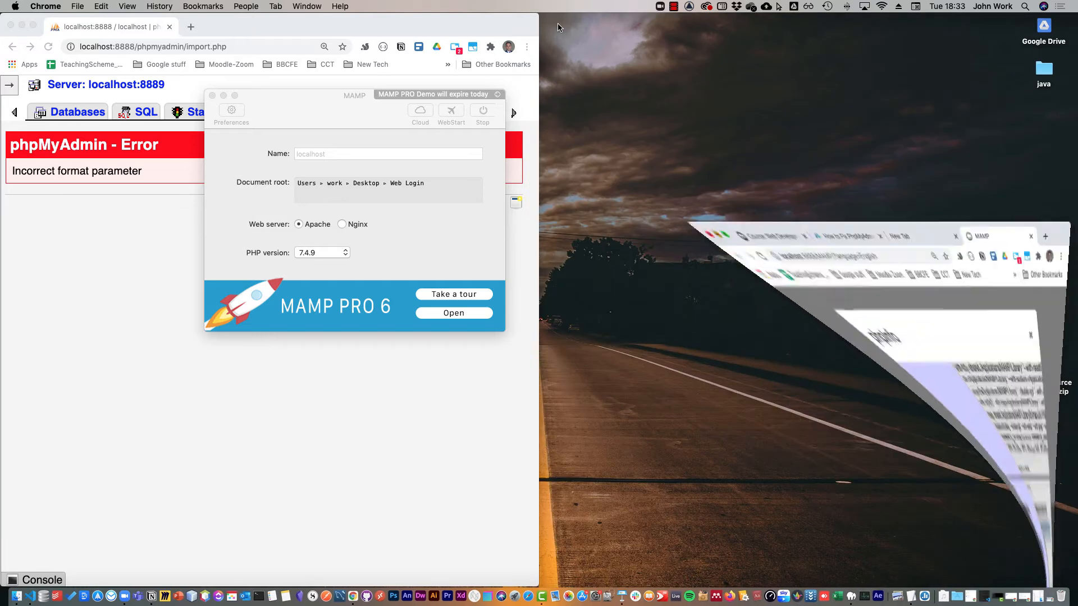
{"action": "left_click", "coordinate": [14, 594]}
{"action": "scroll", "coordinate": [778, 271], "scroll_direction": "left", "scroll_amount": 3}
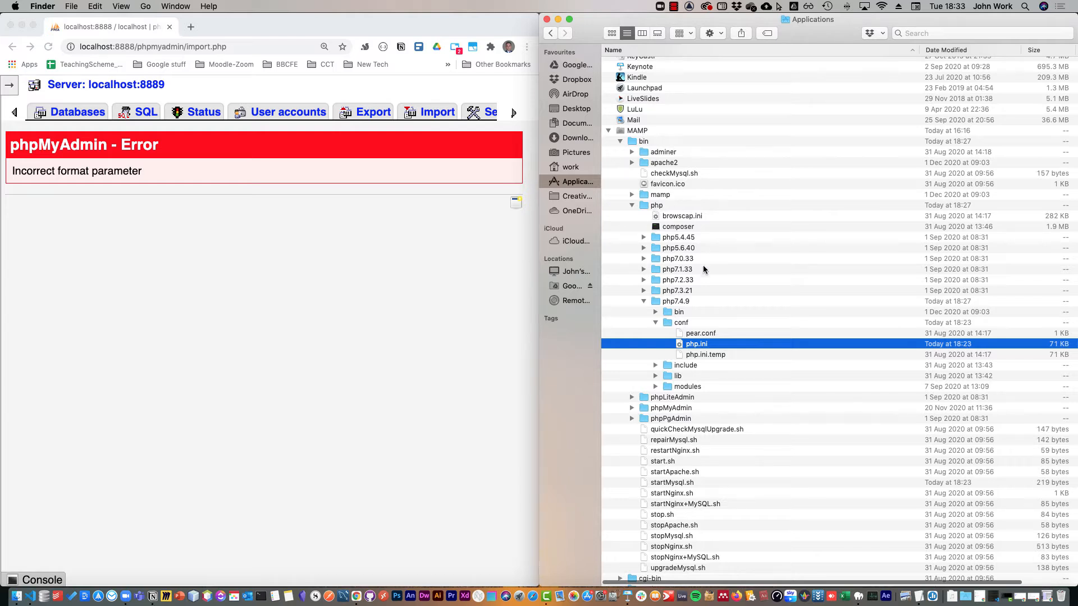
{"action": "left_click", "coordinate": [691, 302]}
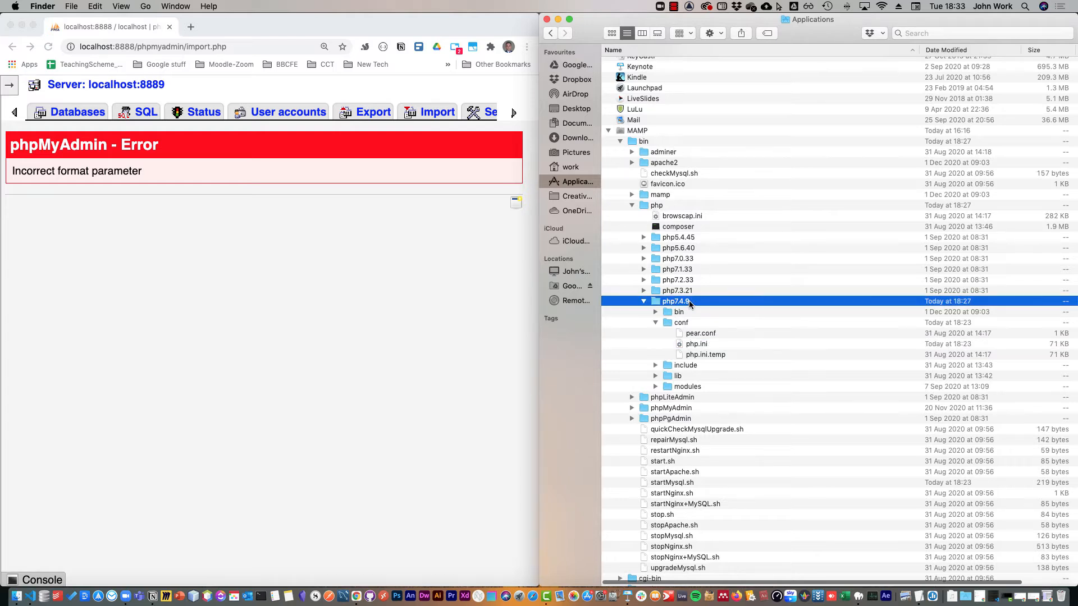
{"action": "left_click", "coordinate": [688, 324]}
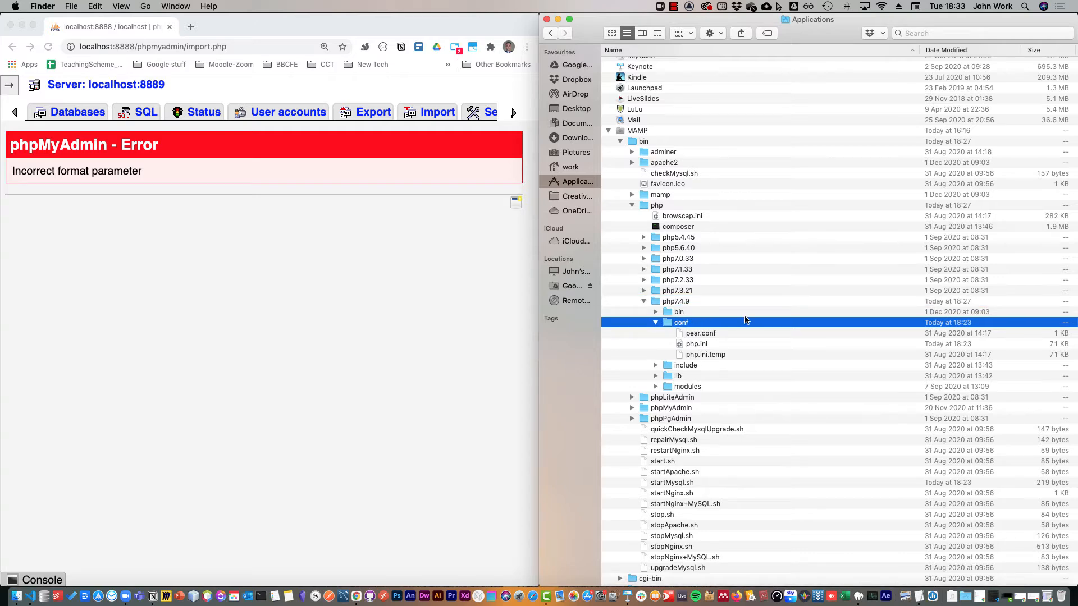
{"action": "scroll", "coordinate": [746, 320], "scroll_direction": "down", "scroll_amount": 10}
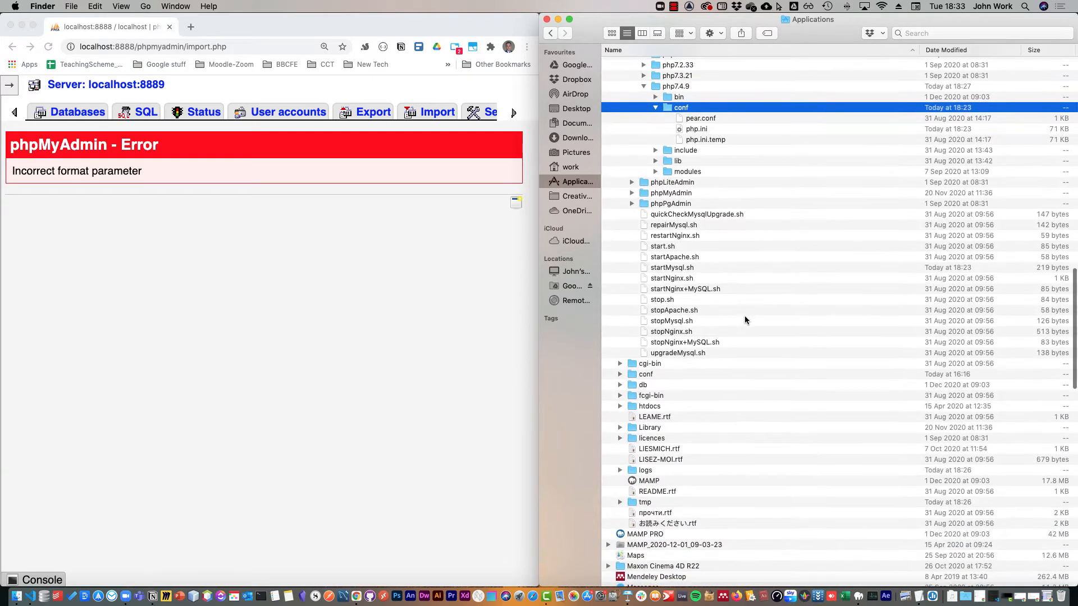
{"action": "scroll", "coordinate": [735, 297], "scroll_direction": "up", "scroll_amount": 7}
{"action": "scroll", "coordinate": [729, 282], "scroll_direction": "right", "scroll_amount": 2}
Open the php.ini file from the php7.4.9 conf folder in Visual Studio Code.
{"action": "left_click", "coordinate": [690, 280]}
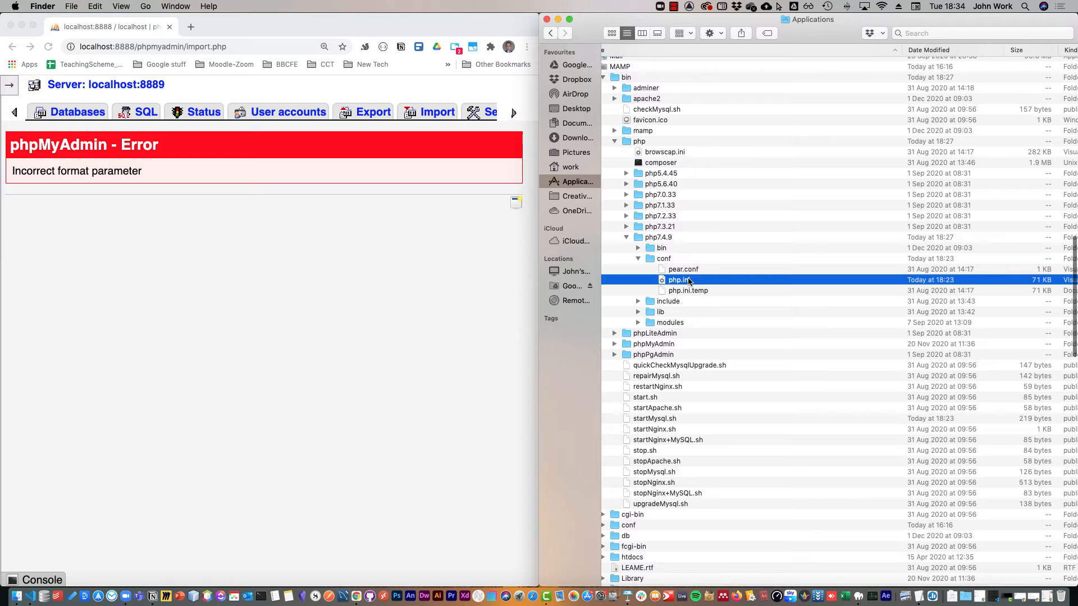
{"action": "right_click", "coordinate": [689, 281]}
{"action": "mouse_move", "coordinate": [710, 296]}
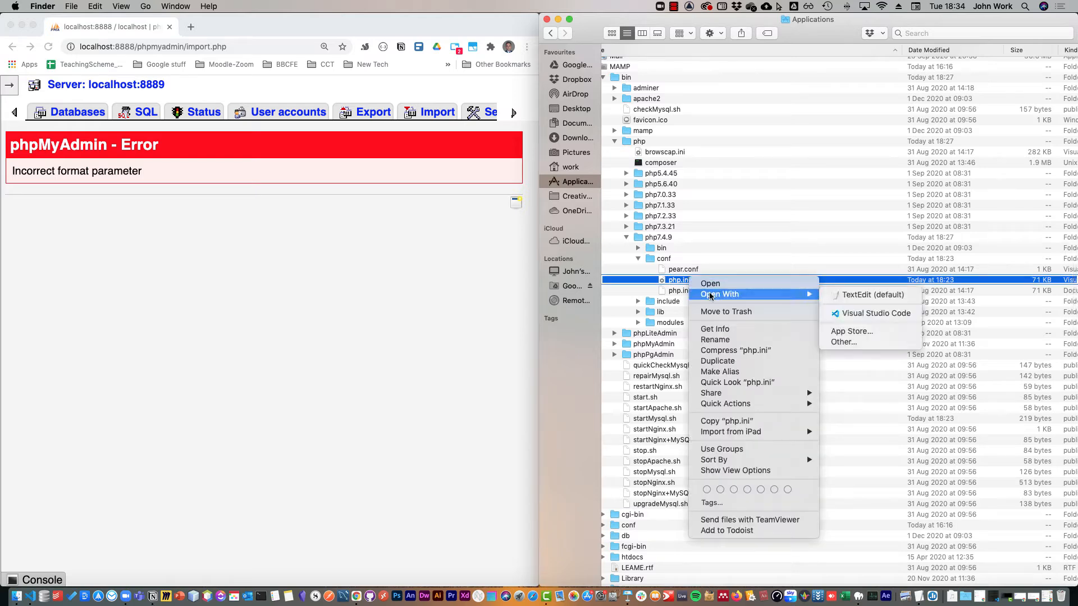
{"action": "left_click", "coordinate": [865, 313]}
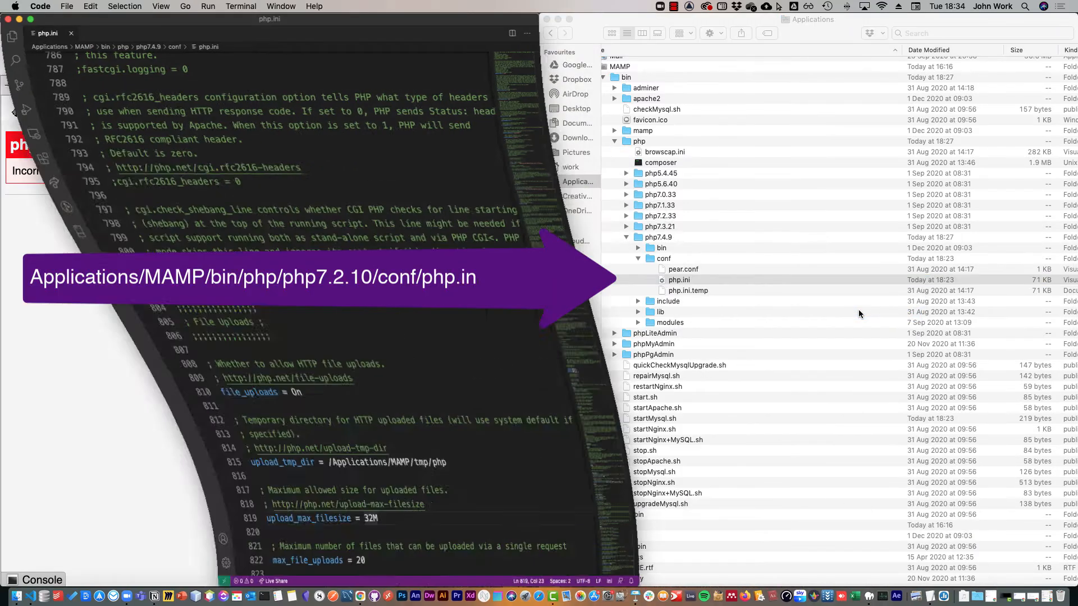
Highlight the article's suggested limits, find upload_max_filesize in php.ini and set it to 128M.
{"action": "left_click", "coordinate": [1043, 591]}
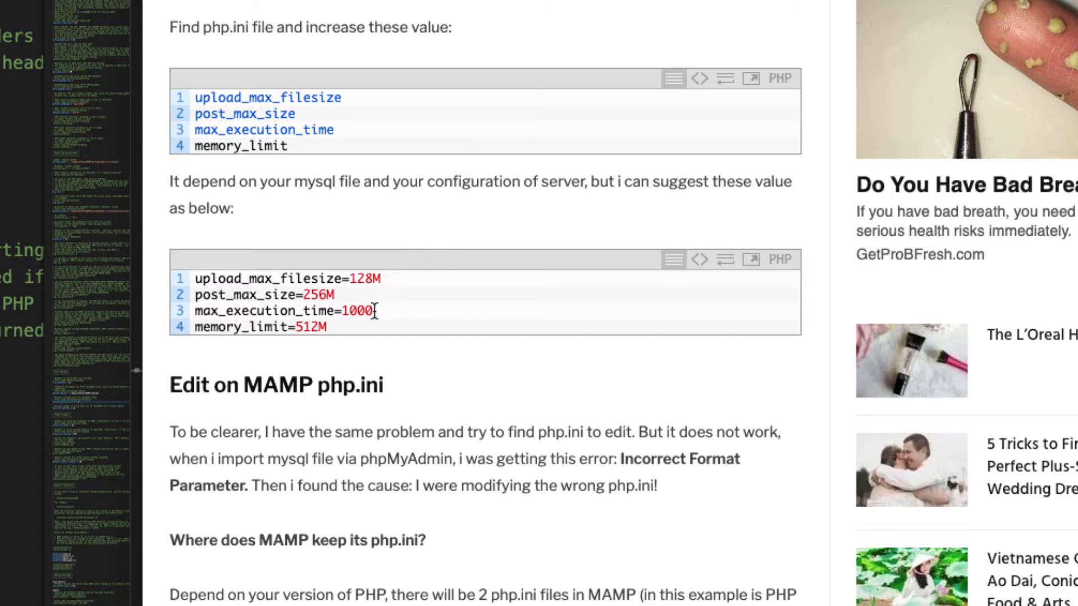
{"action": "left_click_drag", "start_coordinate": [329, 325], "coordinate": [167, 278]}
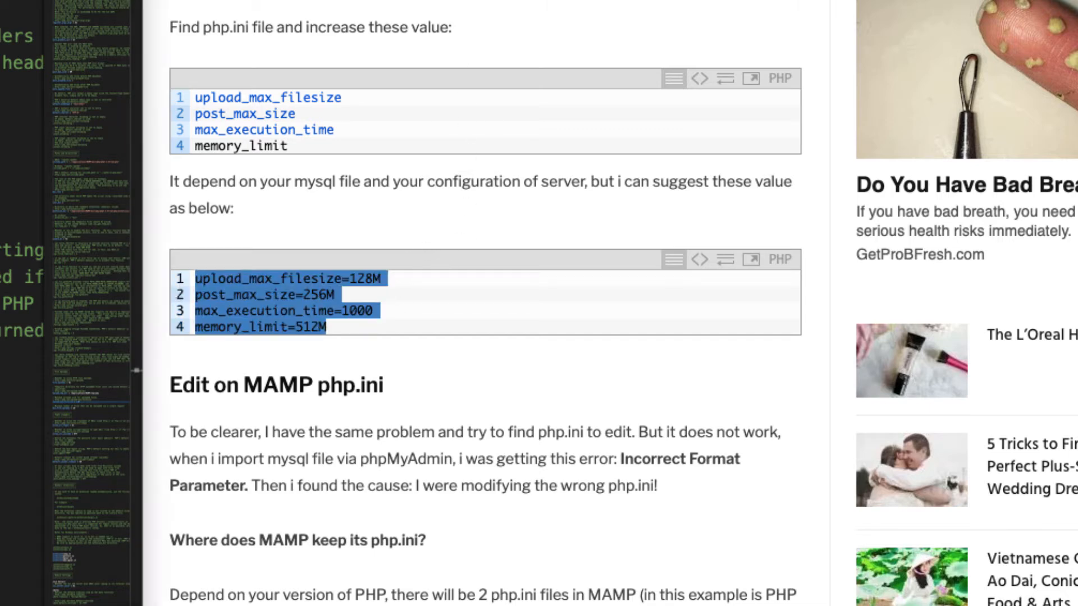
{"action": "type", "text": "upload"}
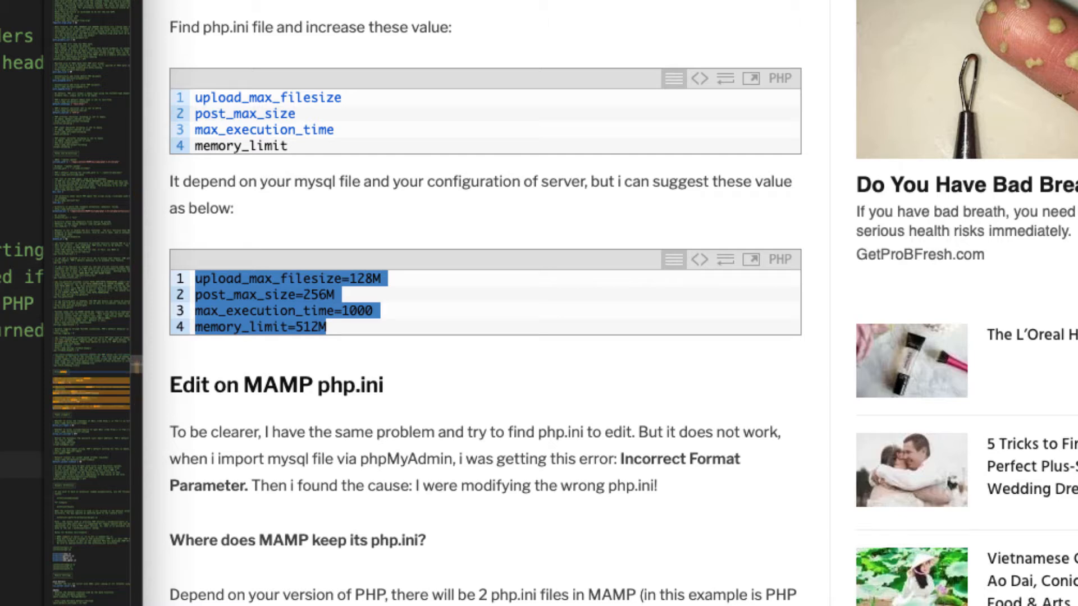
{"action": "type", "text": "_ma"}
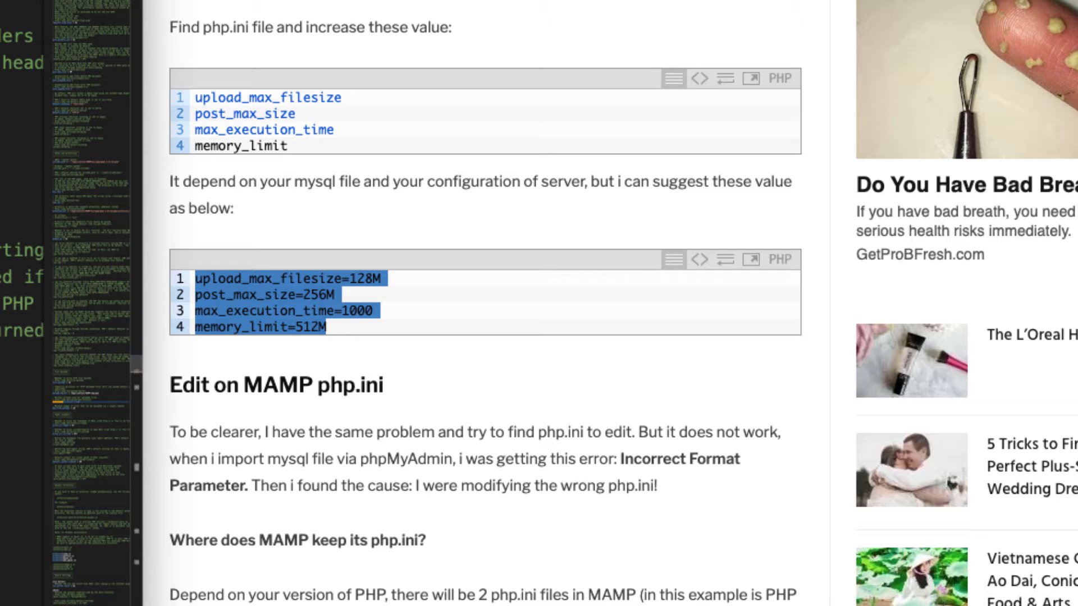
{"action": "type", "text": "128M"}
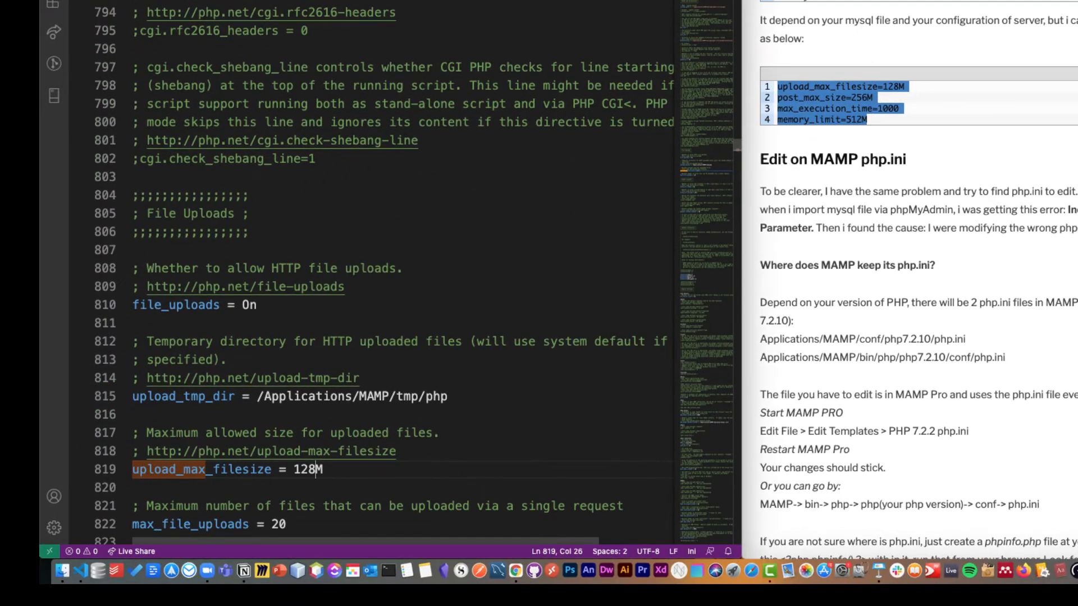
Find the post_max_size setting in php.ini and set it to 256M, as the article suggests.
{"action": "key", "text": "Down"}
{"action": "key", "text": "Down"}
{"action": "key", "text": "Down"}
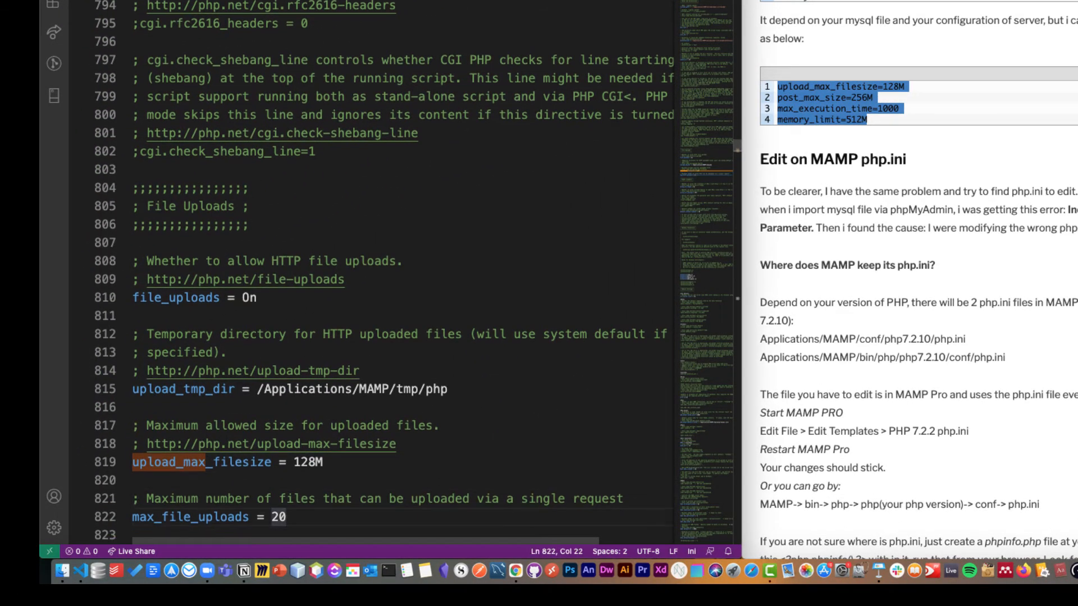
{"action": "key", "text": "Down"}
{"action": "key", "text": "Up"}
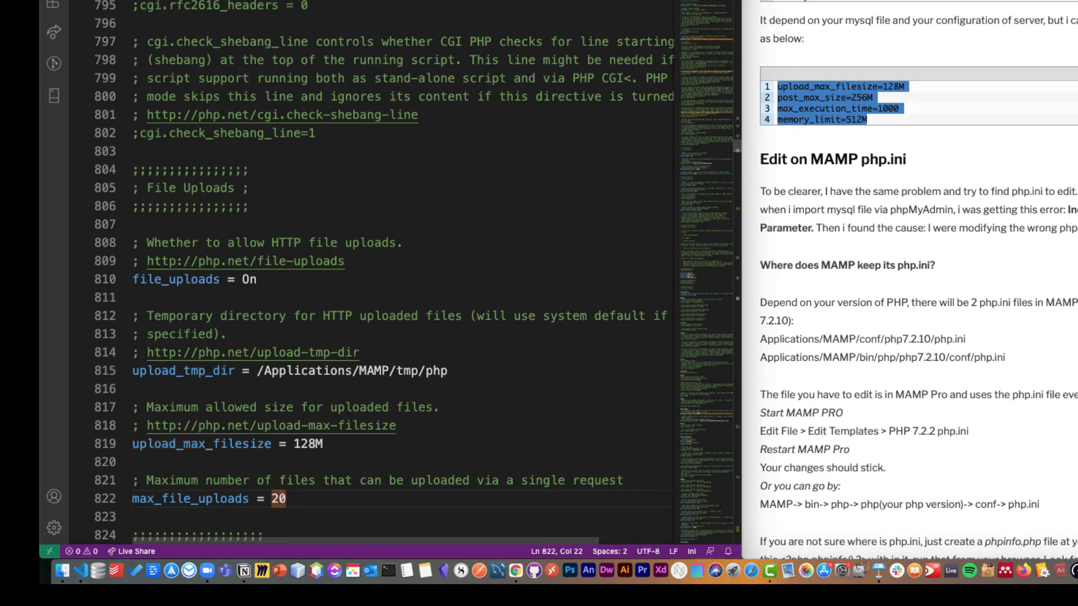
{"action": "type", "text": "post_"}
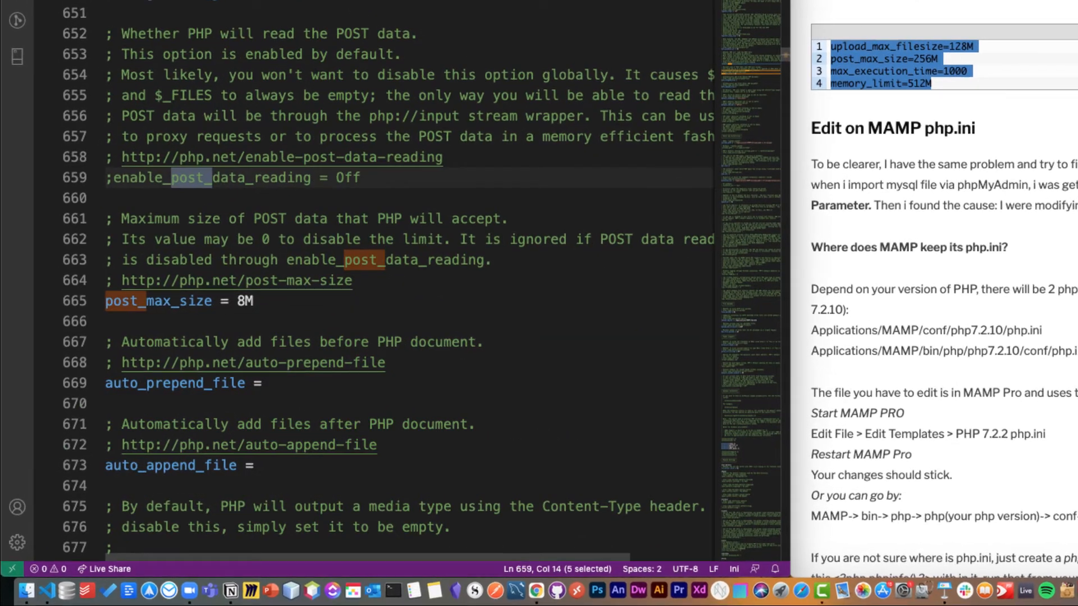
{"action": "type", "text": "max"}
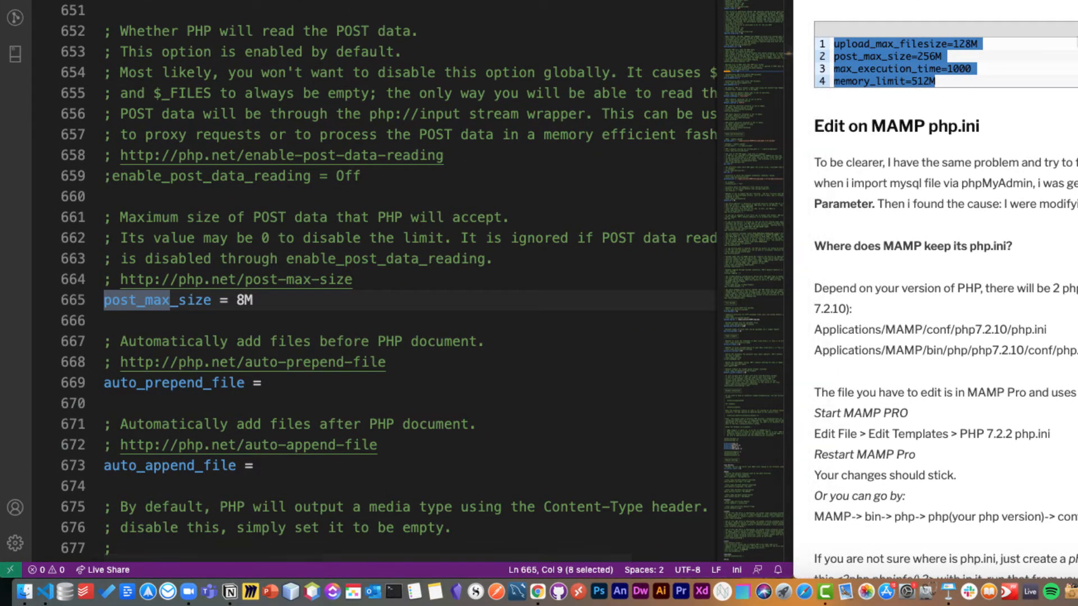
{"action": "left_click", "coordinate": [962, 55]}
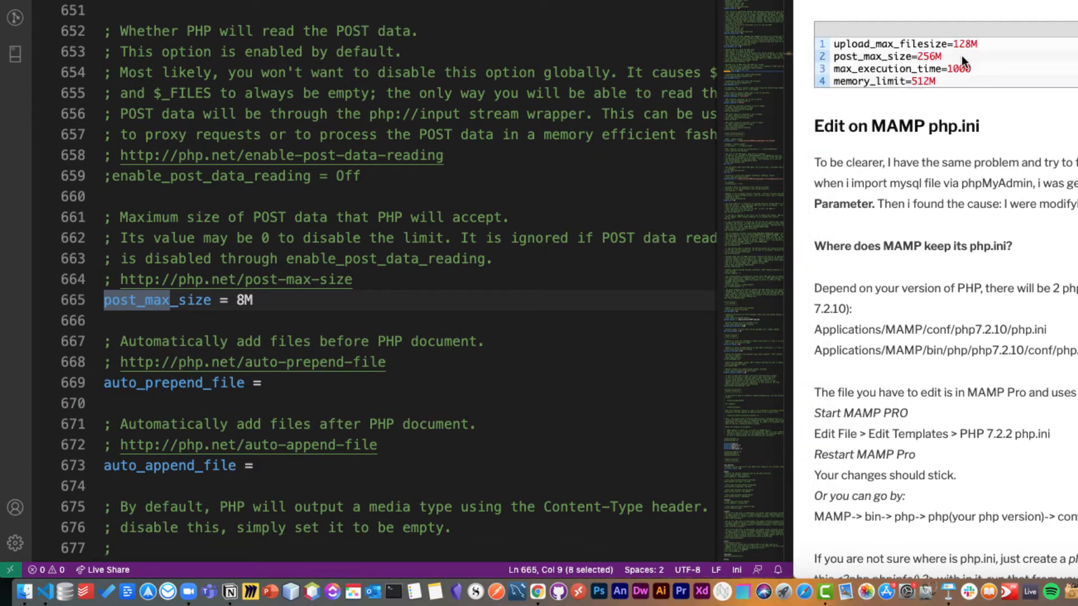
{"action": "type", "text": "256"}
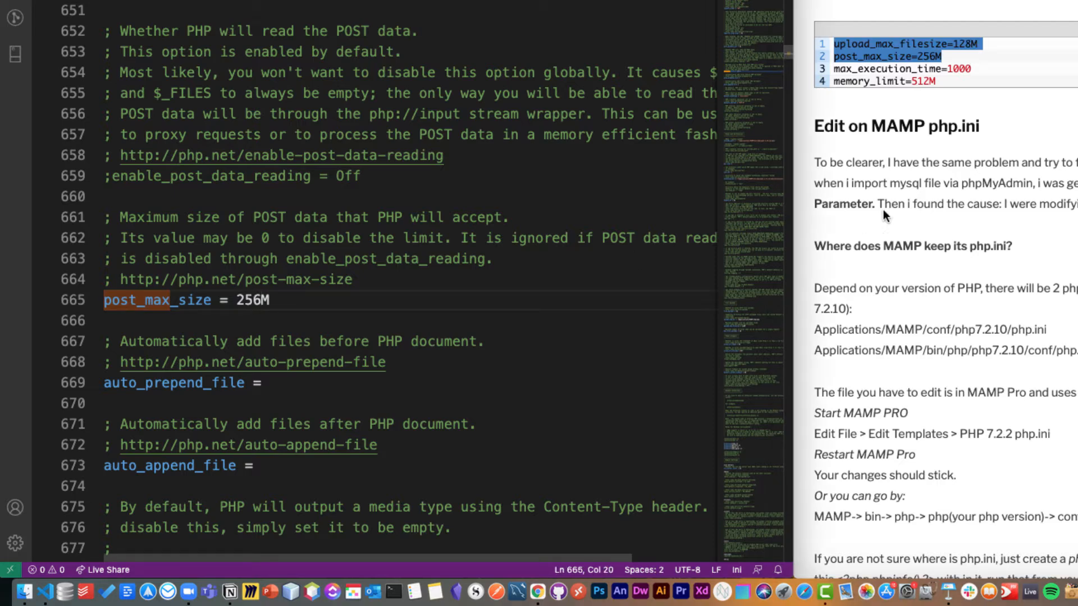
Find the max_execution_time setting in php.ini and set it to 1000, as the article suggests.
{"action": "left_click", "coordinate": [970, 81]}
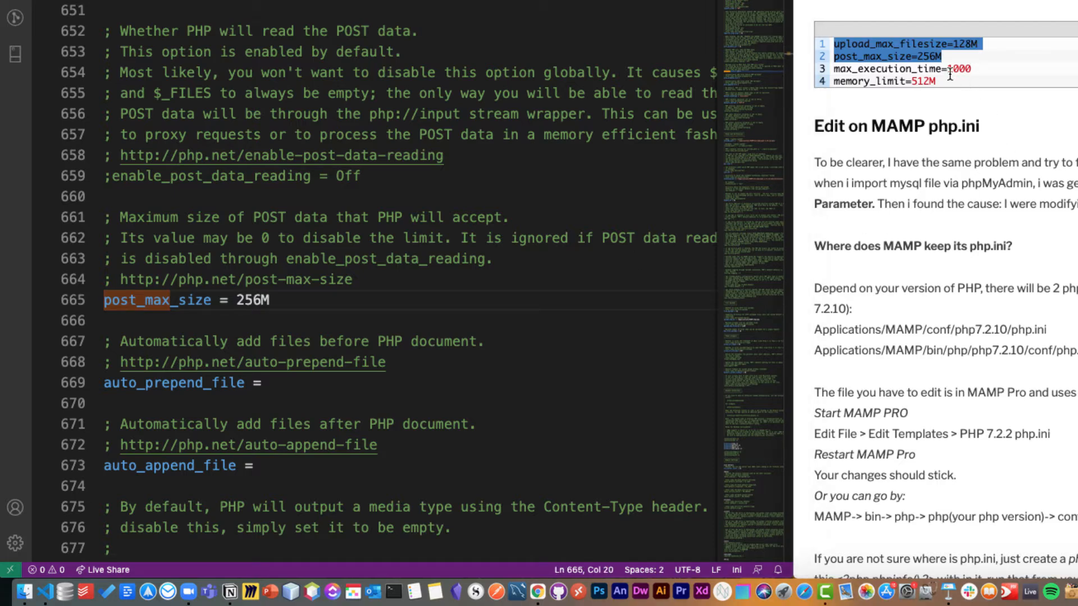
{"action": "left_click", "coordinate": [517, 201]}
{"action": "left_click_drag", "start_coordinate": [120, 218], "coordinate": [145, 217]}
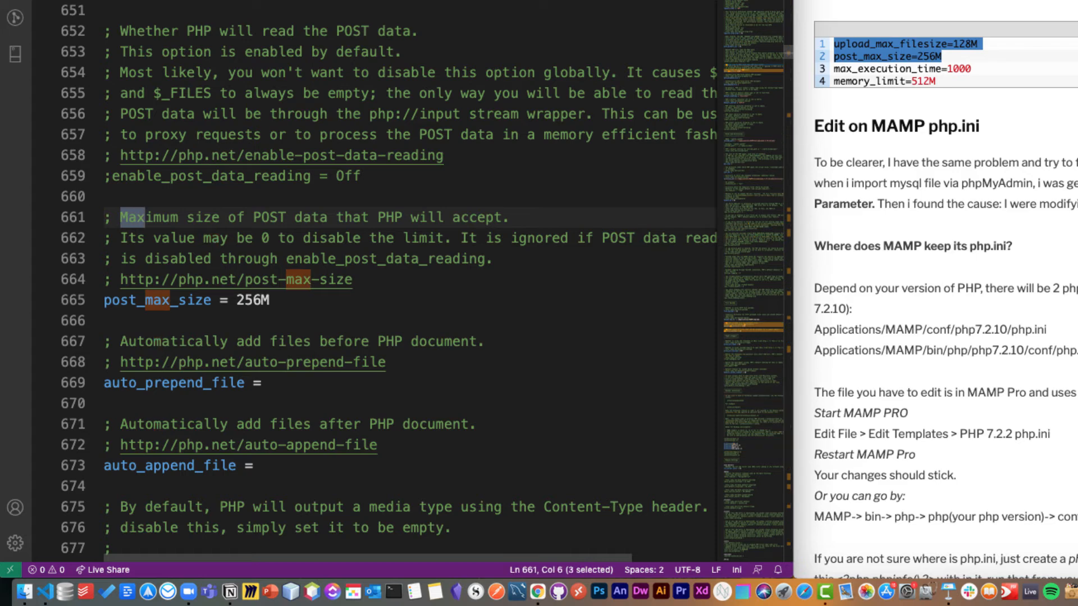
{"action": "type", "text": "_execution_time = 30"}
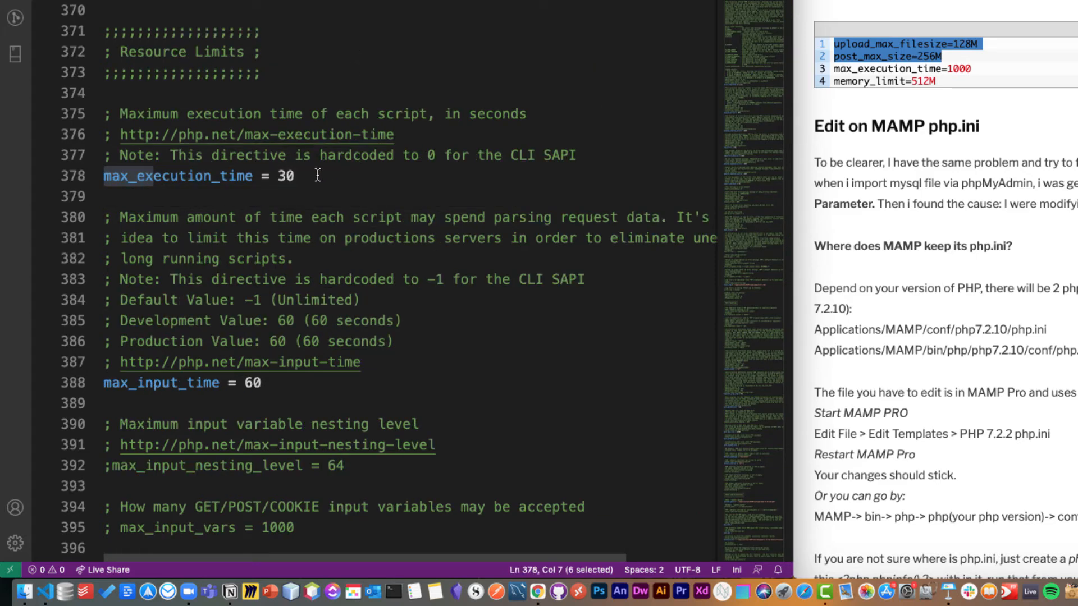
{"action": "left_click_drag", "start_coordinate": [296, 176], "coordinate": [279, 176]}
{"action": "type", "text": "1000"}
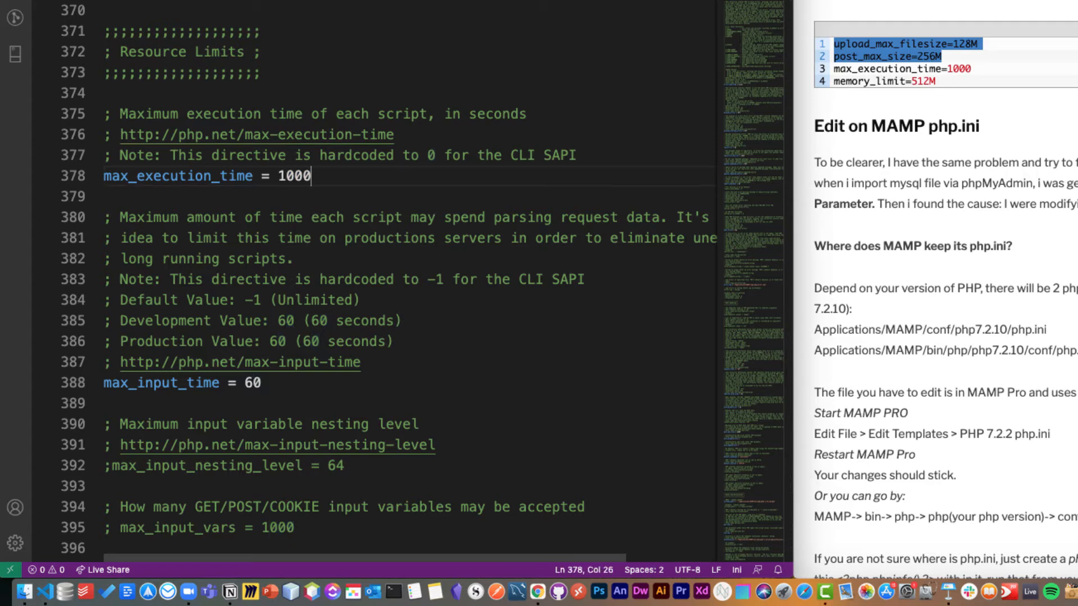
Find the memory_limit setting in php.ini and set it to 512M.
{"action": "left_click", "coordinate": [426, 259]}
{"action": "key", "text": "super+f"}
{"action": "type", "text": "memory"}
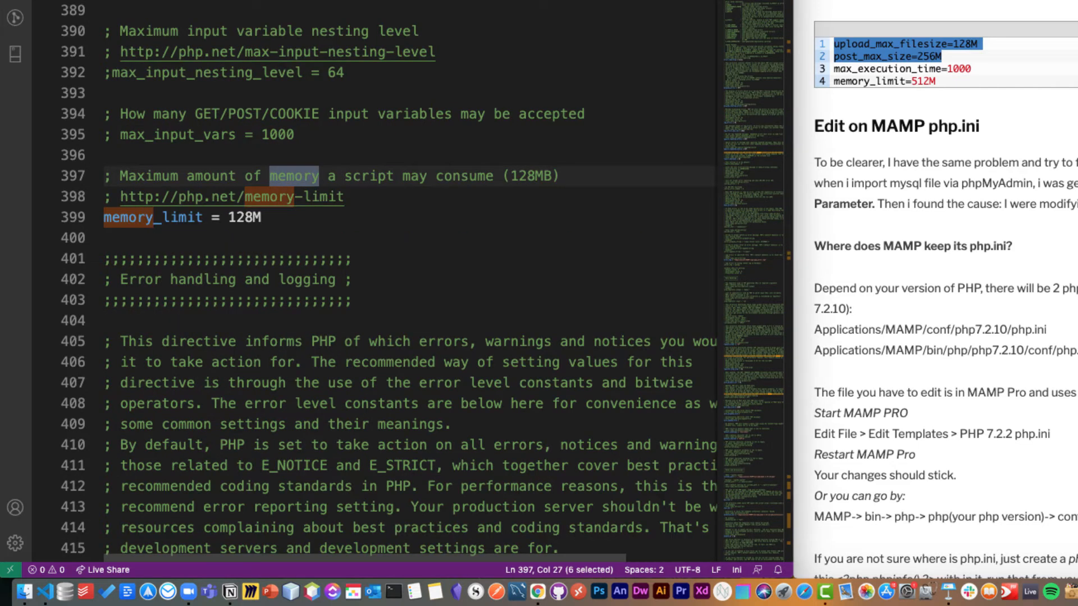
{"action": "key", "text": "Escape"}
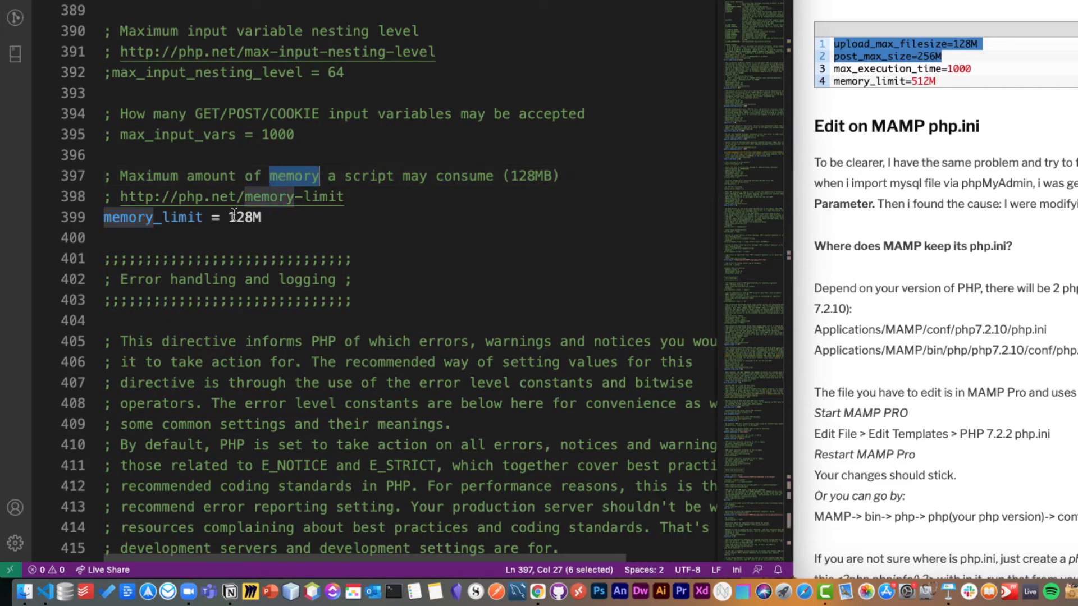
{"action": "left_click_drag", "start_coordinate": [228, 217], "coordinate": [251, 218]}
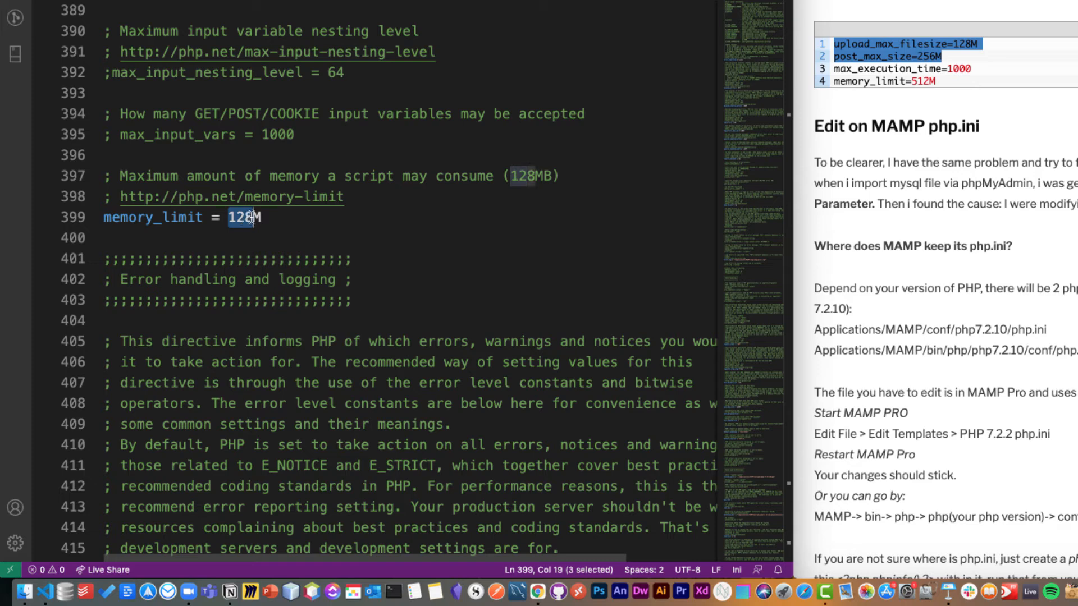
{"action": "type", "text": "512"}
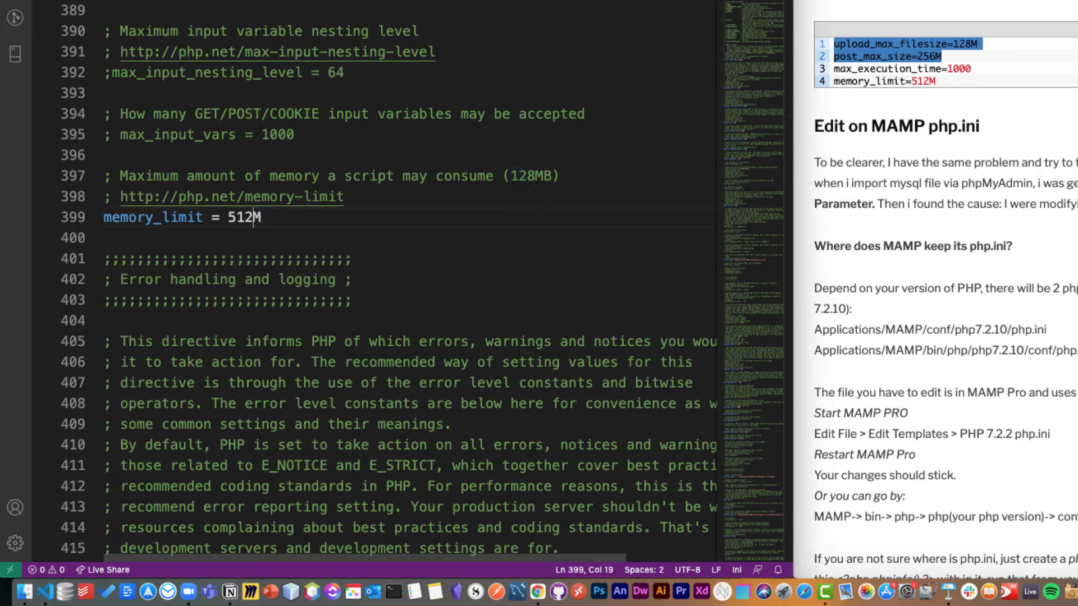
{"action": "scroll", "coordinate": [258, 73], "scroll_direction": "up", "scroll_amount": 2}
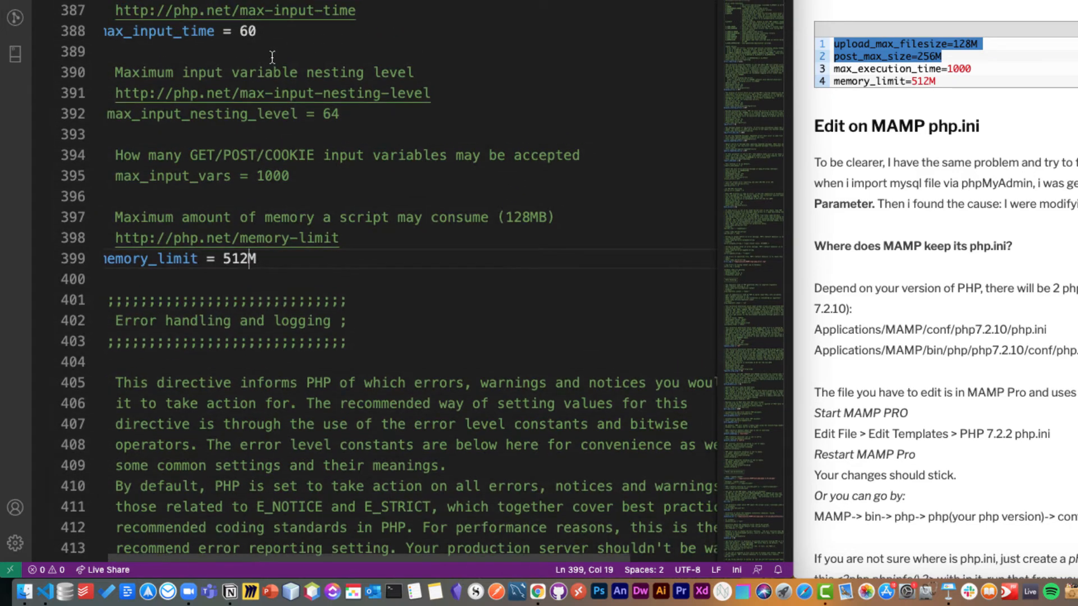
{"action": "scroll", "coordinate": [224, 46], "scroll_direction": "up", "scroll_amount": 3}
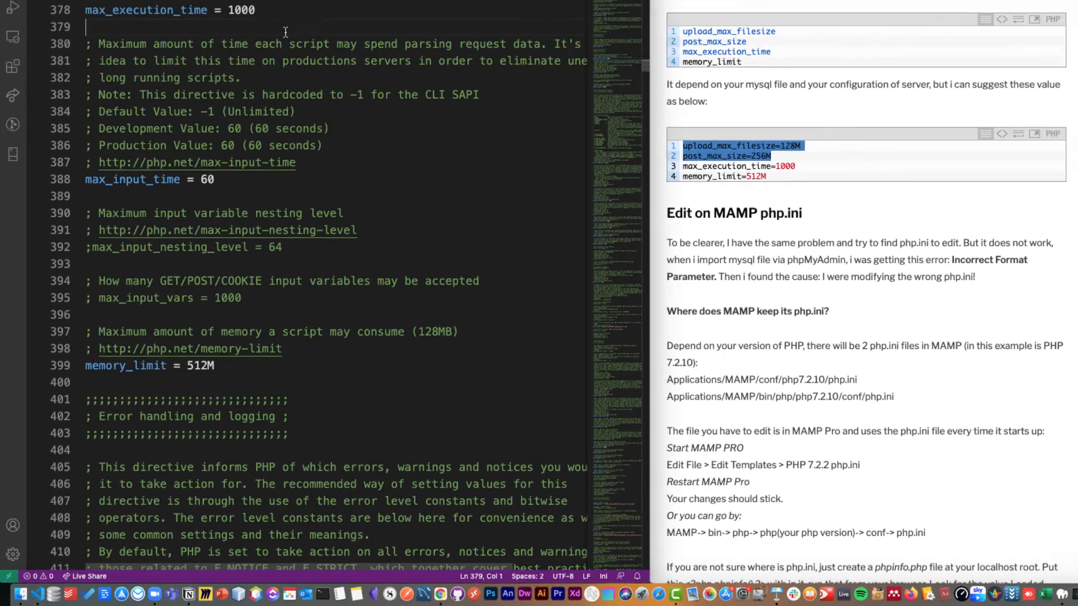
{"action": "left_click", "coordinate": [237, 129]}
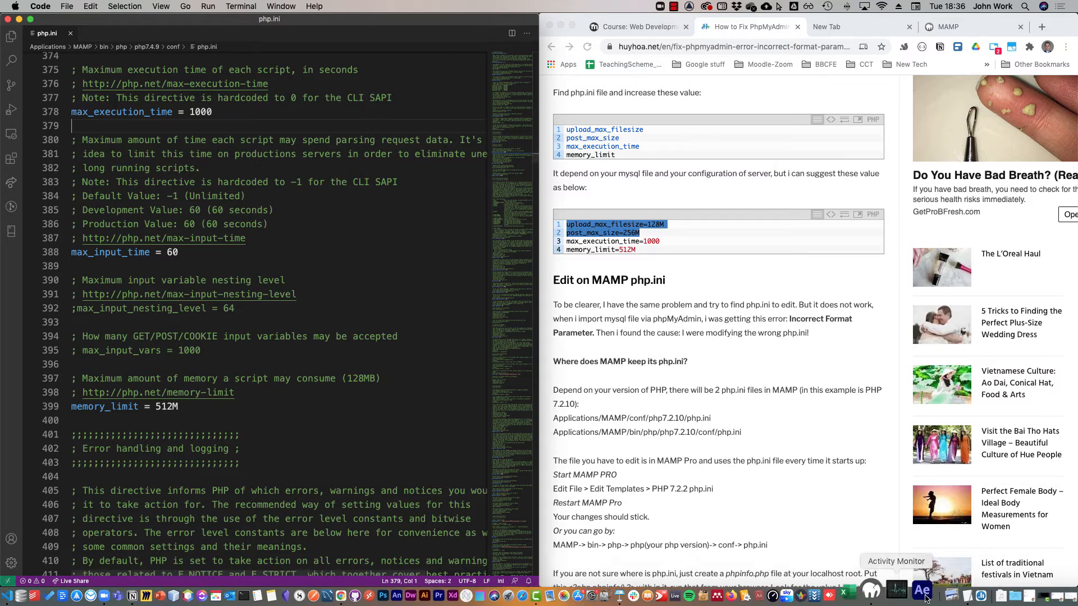
Switch to MAMP and stop the running servers.
{"action": "left_click", "coordinate": [880, 590]}
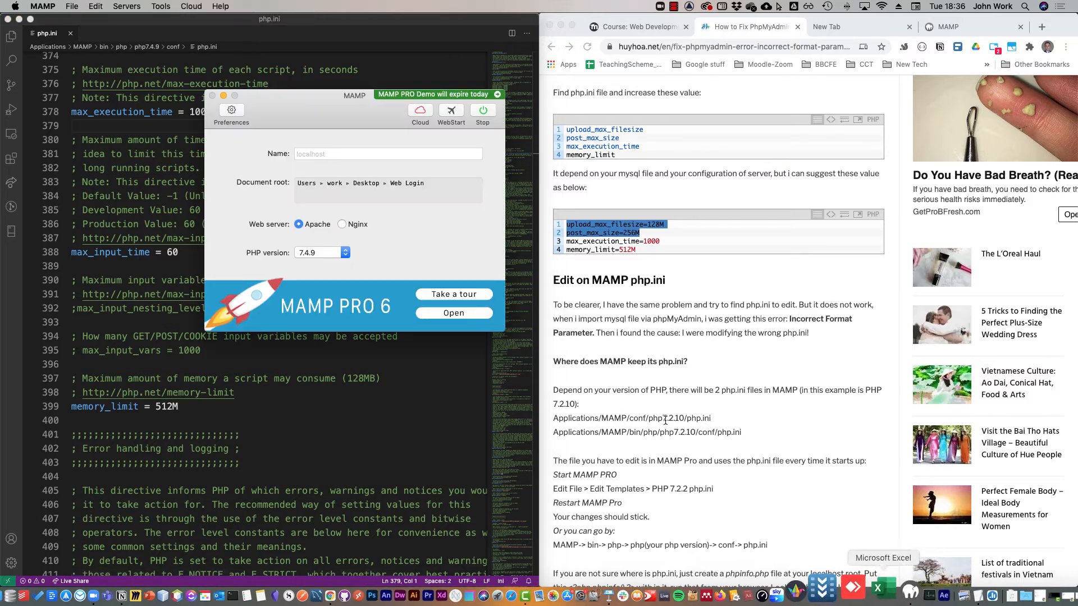
{"action": "left_click", "coordinate": [484, 110]}
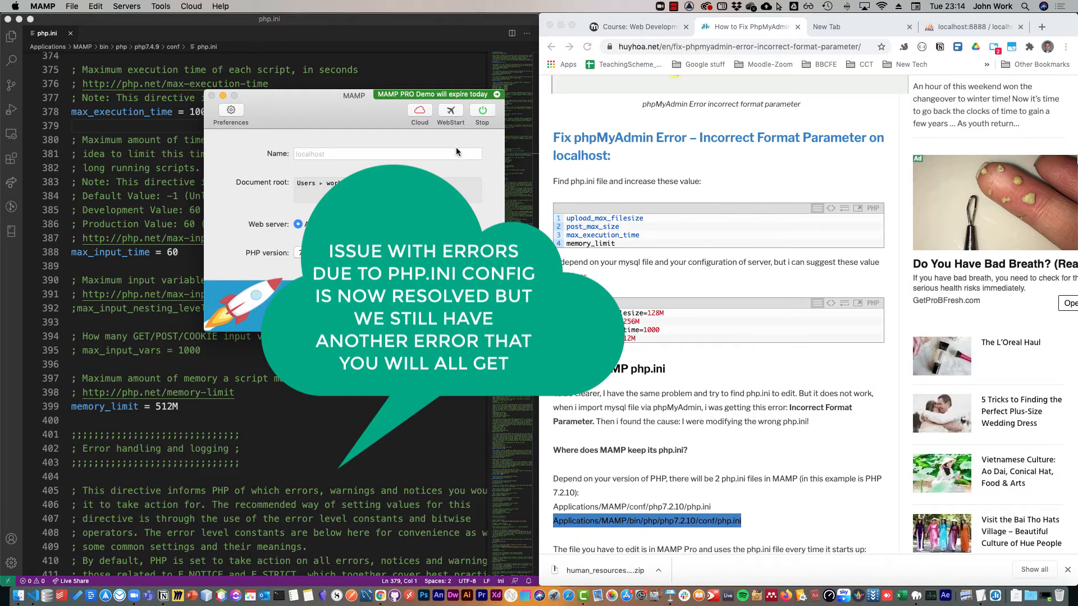
Switch to phpMyAdmin in Chrome and import employees.sql from the test_db-master folder at server level, in SQL format.
{"action": "left_click", "coordinate": [966, 25]}
{"action": "left_click", "coordinate": [966, 26]}
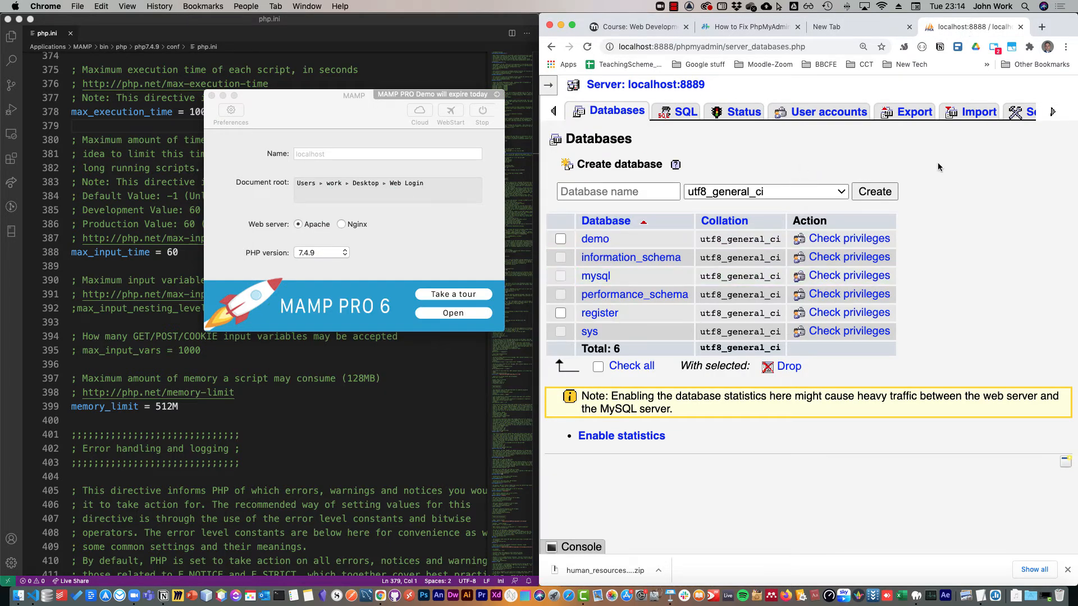
{"action": "left_click", "coordinate": [980, 112]}
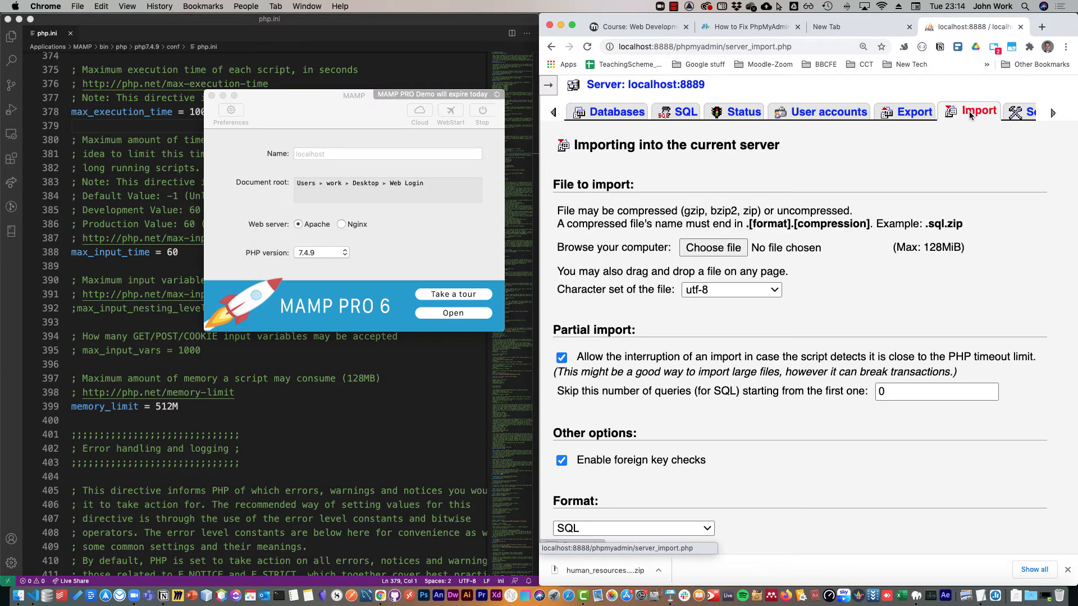
{"action": "left_click", "coordinate": [713, 247]}
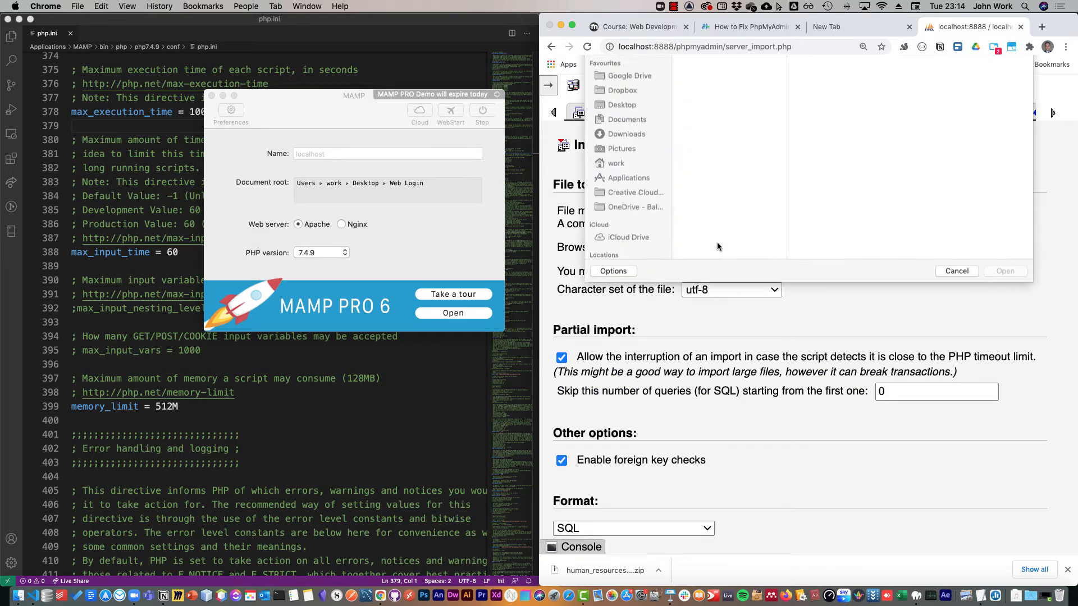
{"action": "left_click", "coordinate": [719, 115]}
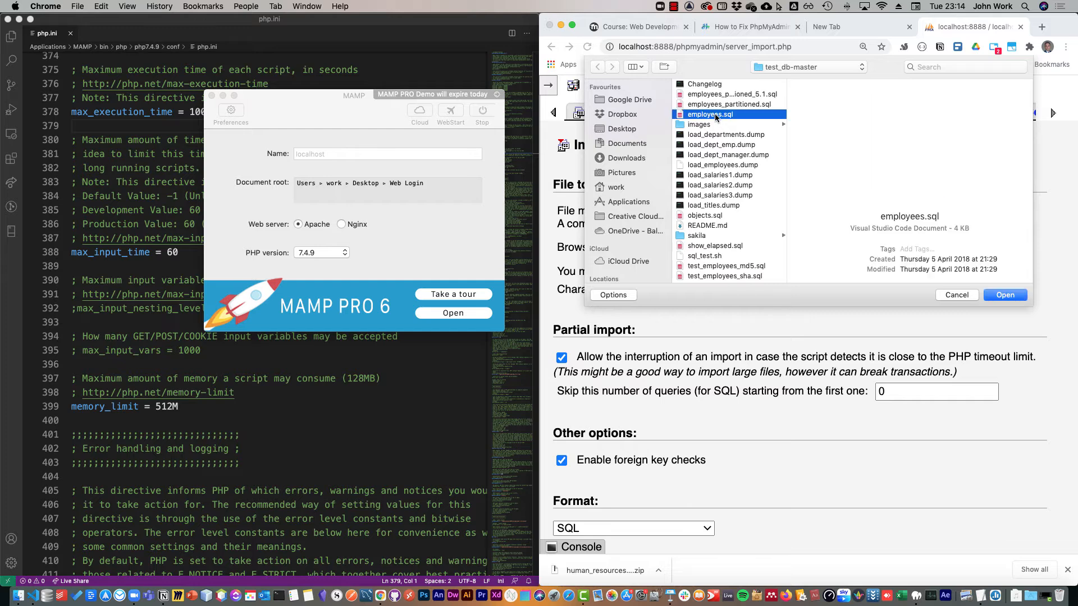
{"action": "left_click", "coordinate": [1013, 299]}
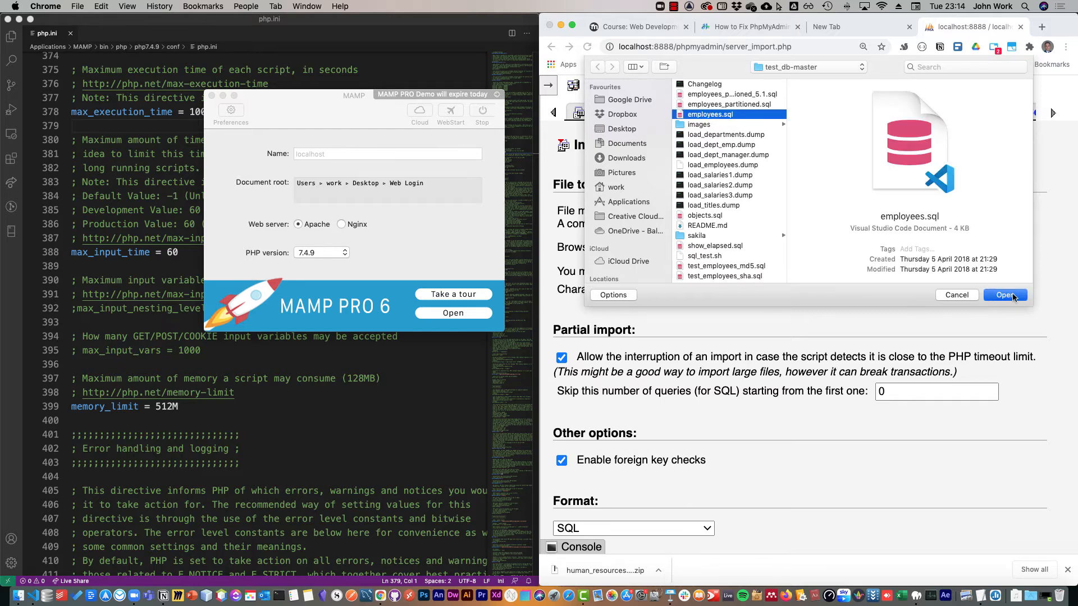
{"action": "scroll", "coordinate": [814, 302], "scroll_direction": "down", "scroll_amount": 5}
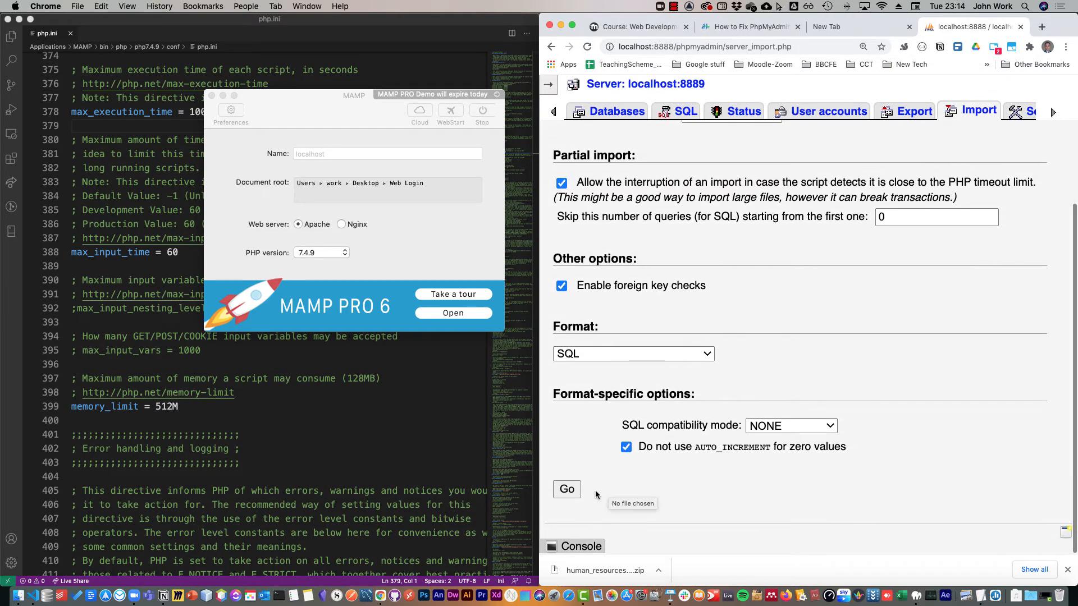
{"action": "left_click", "coordinate": [565, 490]}
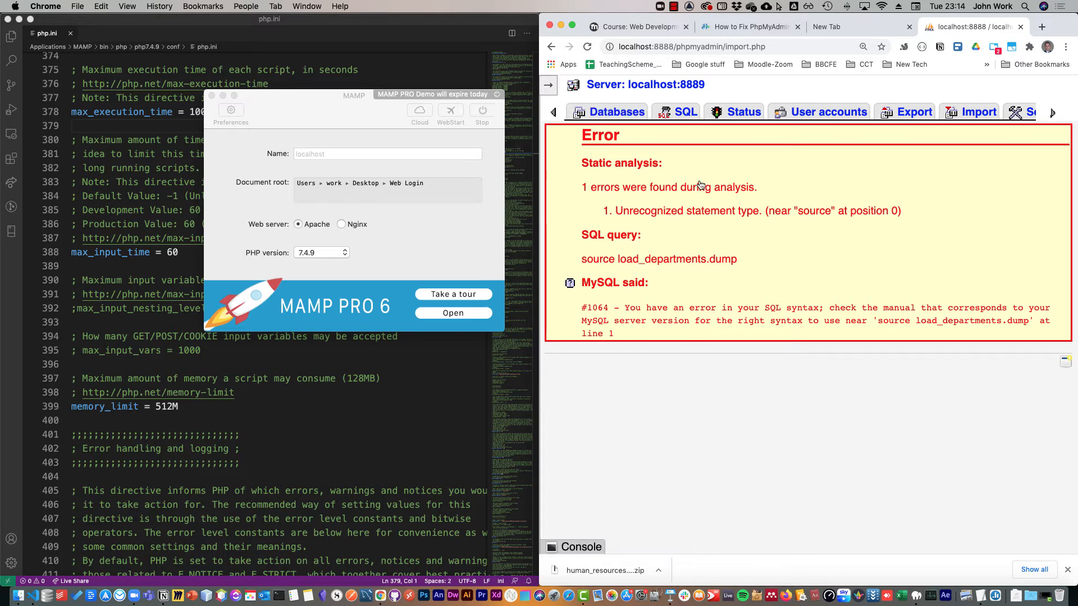
Open the employees database from the database list and bring up the file chooser for an import into it.
{"action": "left_click", "coordinate": [616, 112]}
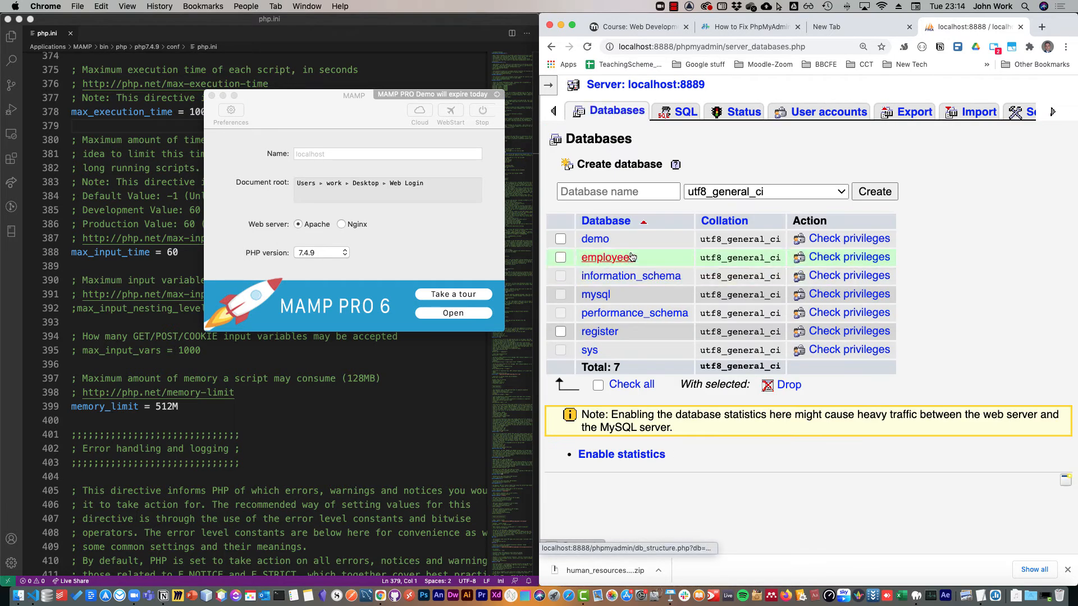
{"action": "left_click", "coordinate": [606, 258]}
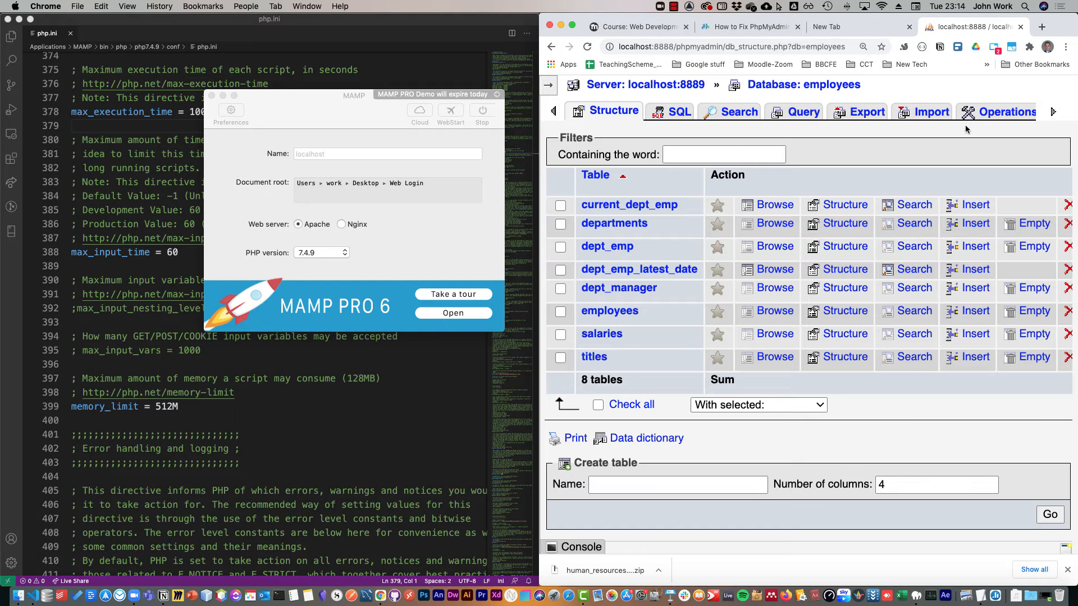
{"action": "left_click", "coordinate": [927, 112]}
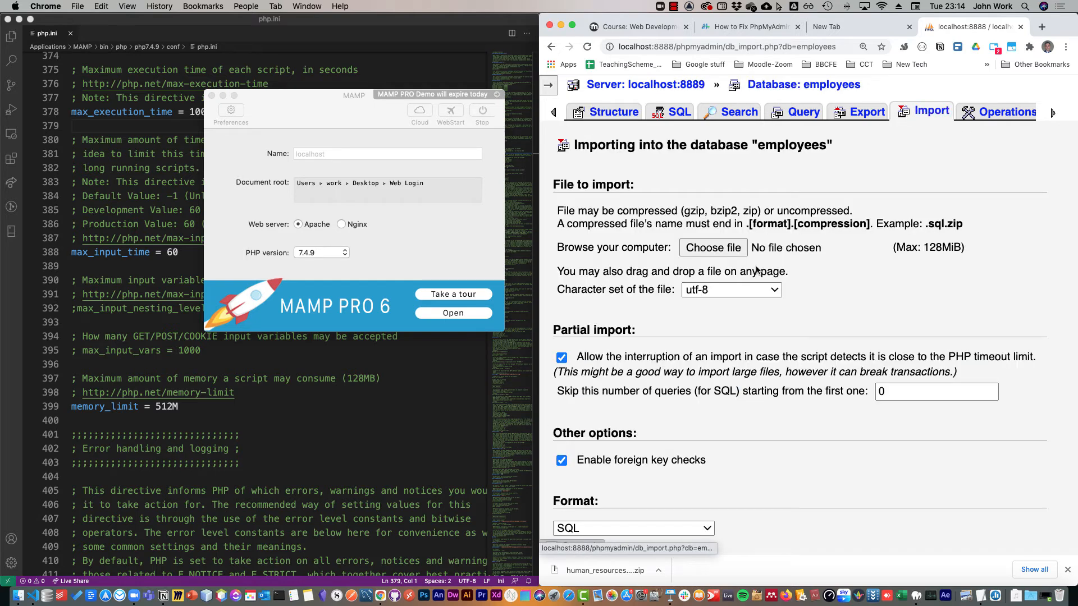
{"action": "left_click", "coordinate": [713, 247]}
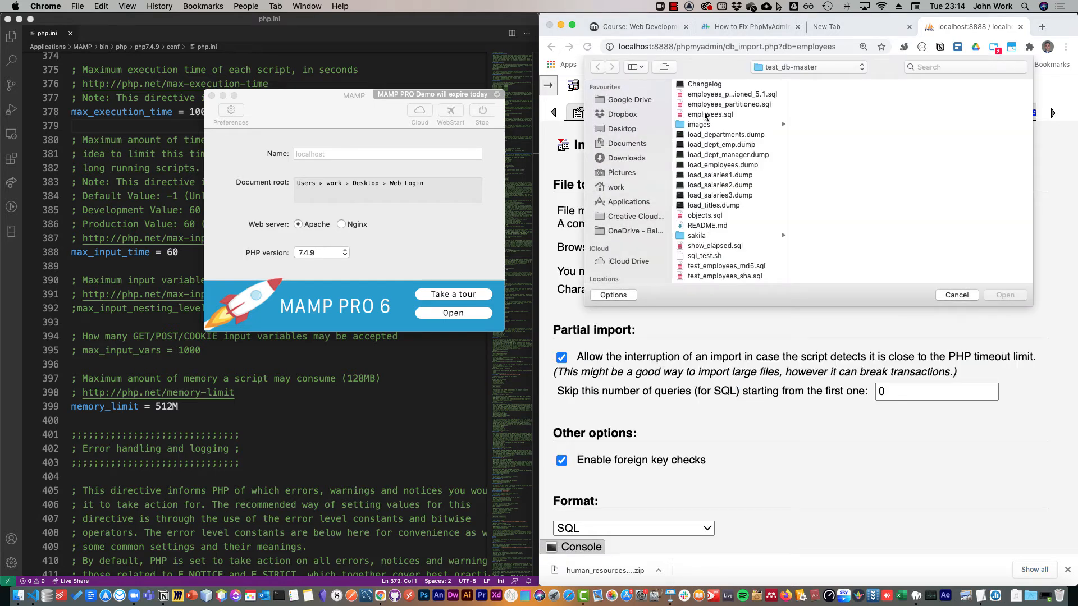
Look through the dump files in test_db-master, from load_departments.dump to load_titles.dump, that supply the tables' data.
{"action": "left_click", "coordinate": [714, 116]}
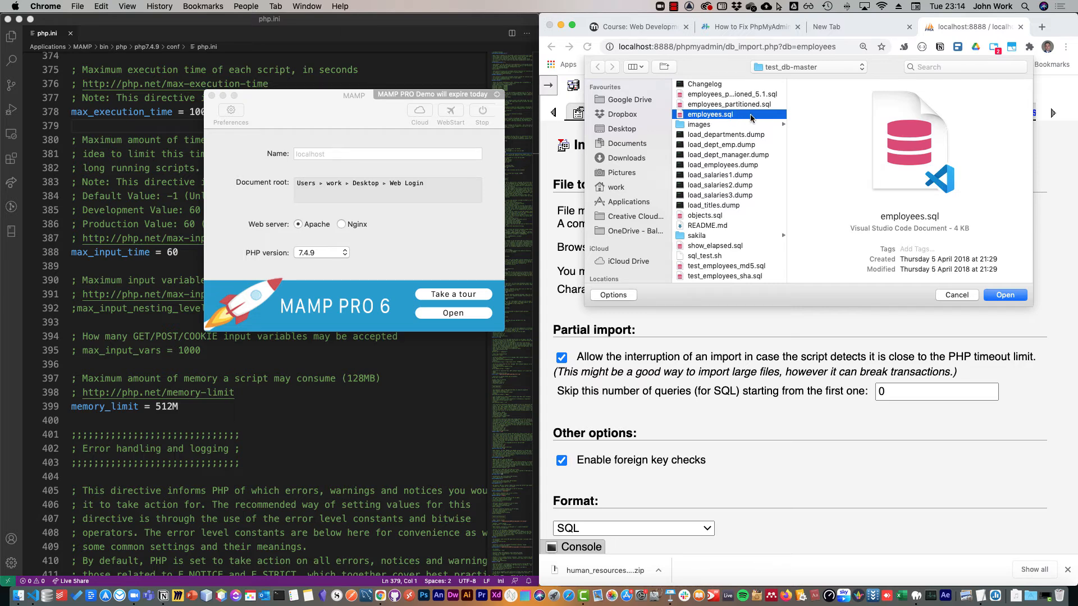
{"action": "left_click", "coordinate": [725, 136]}
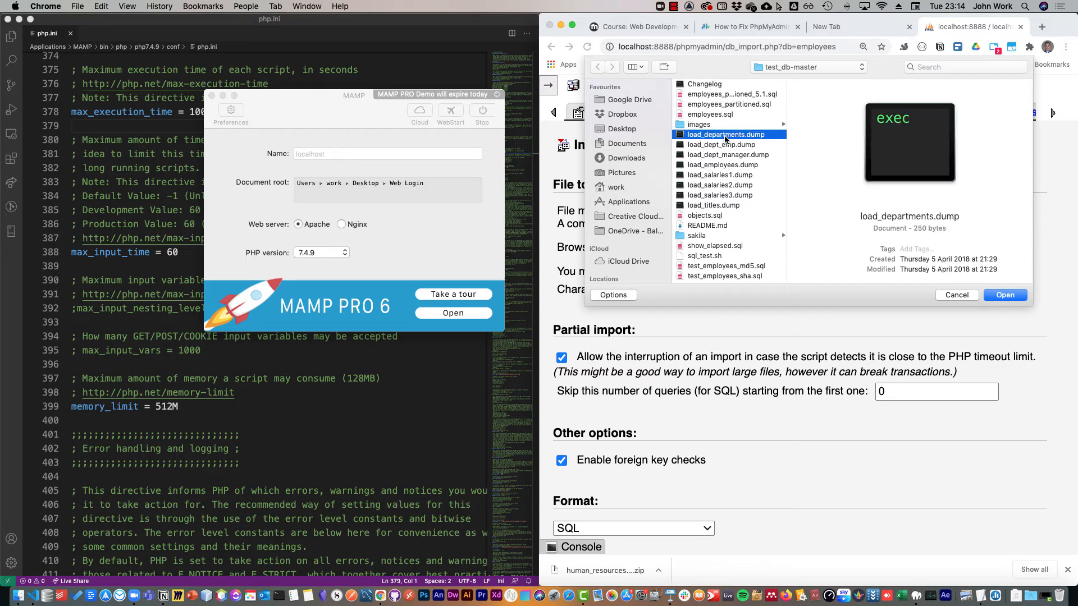
{"action": "left_click", "coordinate": [738, 207]}
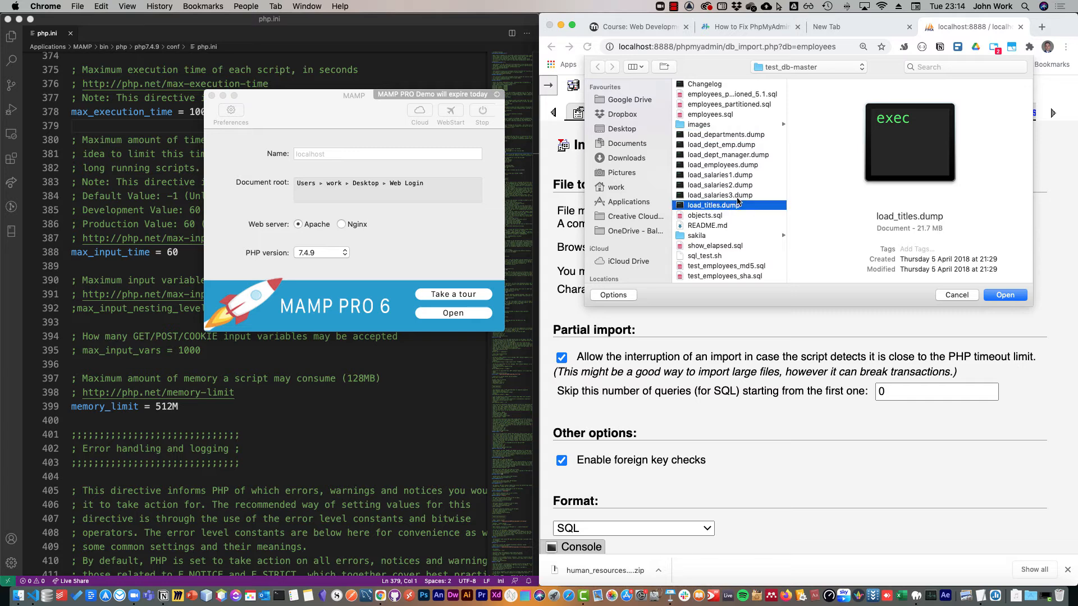
{"action": "left_click", "coordinate": [740, 196]}
{"action": "left_click", "coordinate": [737, 186]}
{"action": "left_click", "coordinate": [737, 175]}
{"action": "left_click", "coordinate": [733, 165]}
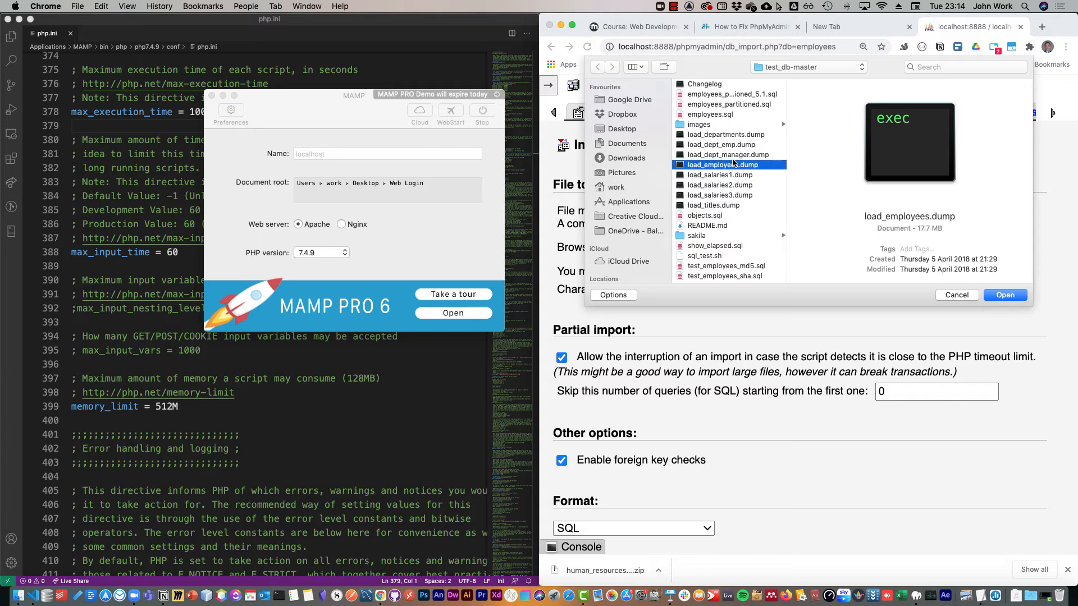
{"action": "left_click", "coordinate": [729, 155]}
{"action": "left_click", "coordinate": [728, 145]}
{"action": "left_click", "coordinate": [726, 137]}
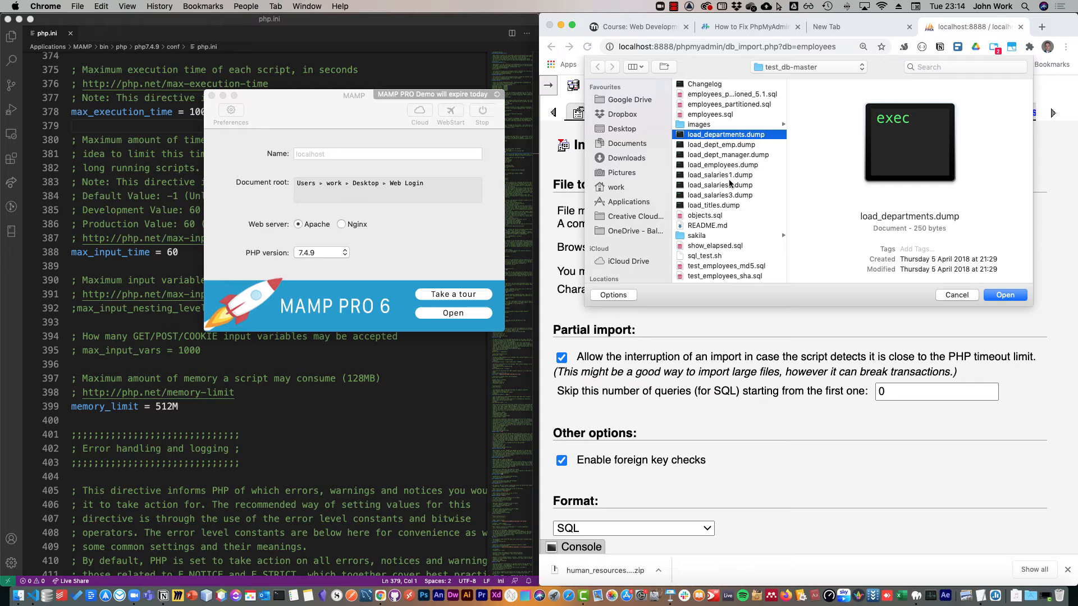
{"action": "left_click", "coordinate": [728, 214]}
{"action": "left_click", "coordinate": [730, 136]}
{"action": "left_click", "coordinate": [736, 156]}
{"action": "left_click", "coordinate": [727, 206]}
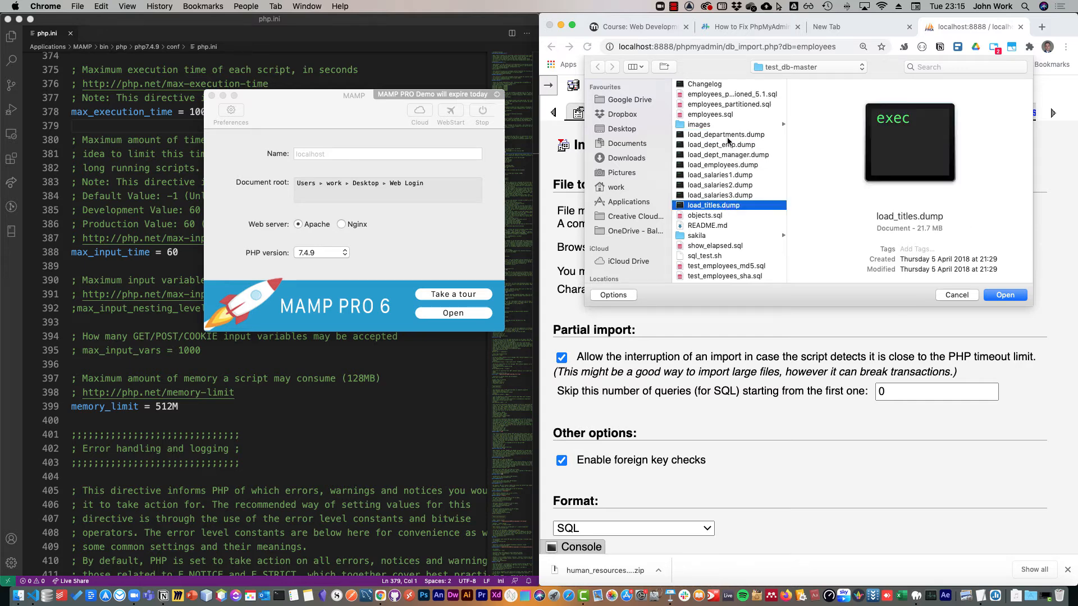
{"action": "left_click", "coordinate": [732, 136]}
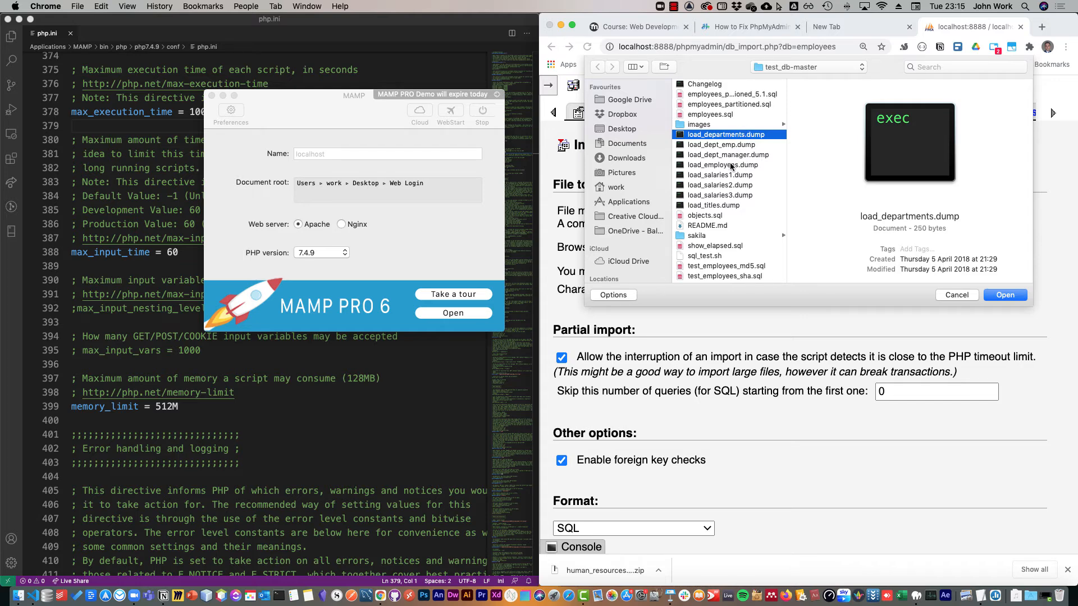
Choose load_employees.dump and import it into the employees database with the SQL format.
{"action": "left_click", "coordinate": [725, 166]}
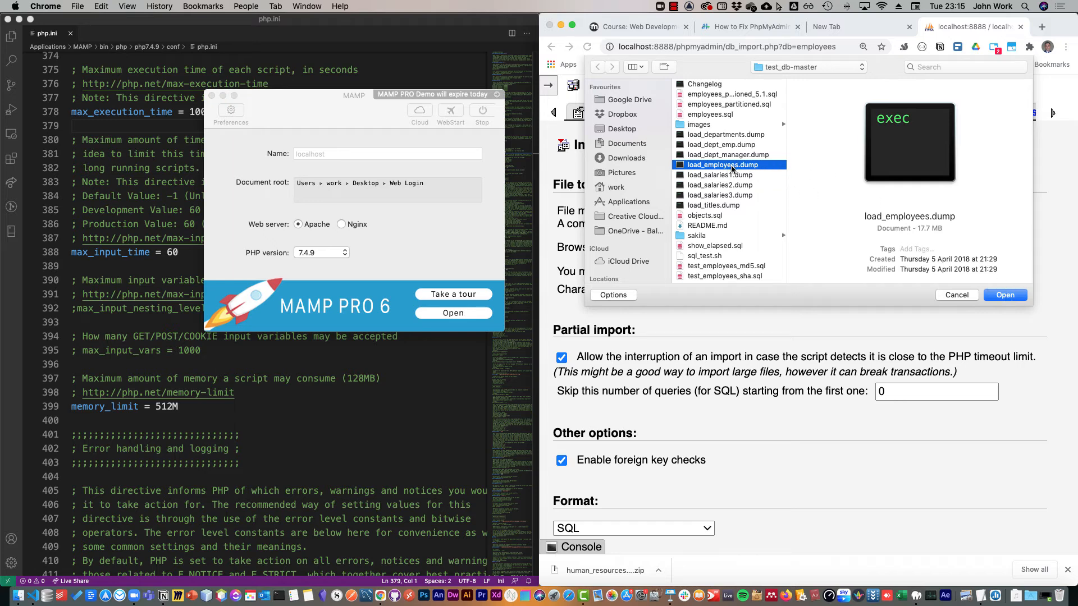
{"action": "left_click", "coordinate": [1002, 295]}
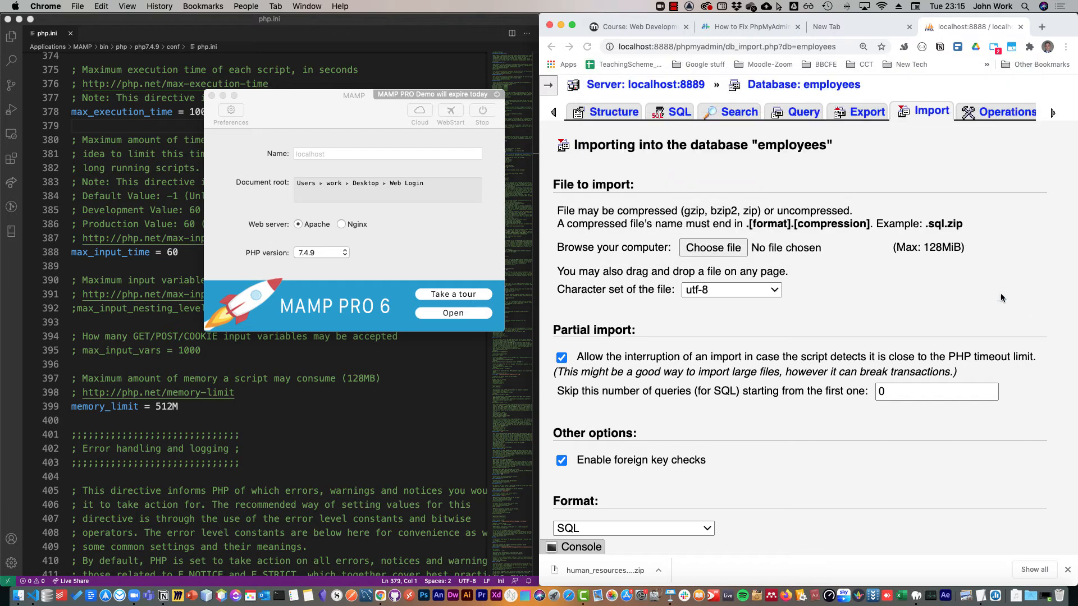
{"action": "scroll", "coordinate": [671, 315], "scroll_direction": "down", "scroll_amount": 5}
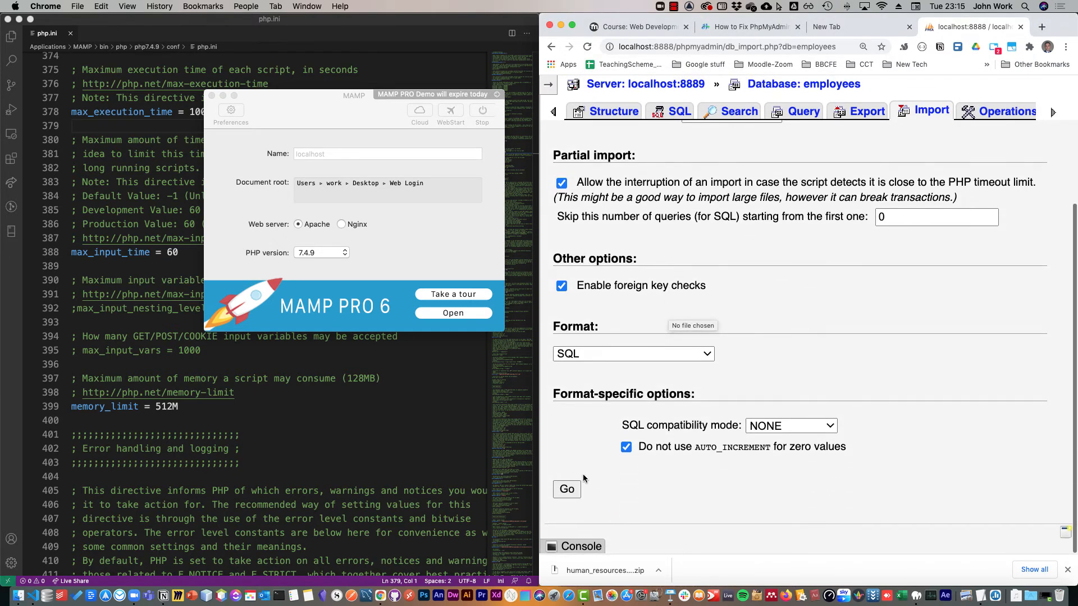
{"action": "left_click", "coordinate": [570, 491]}
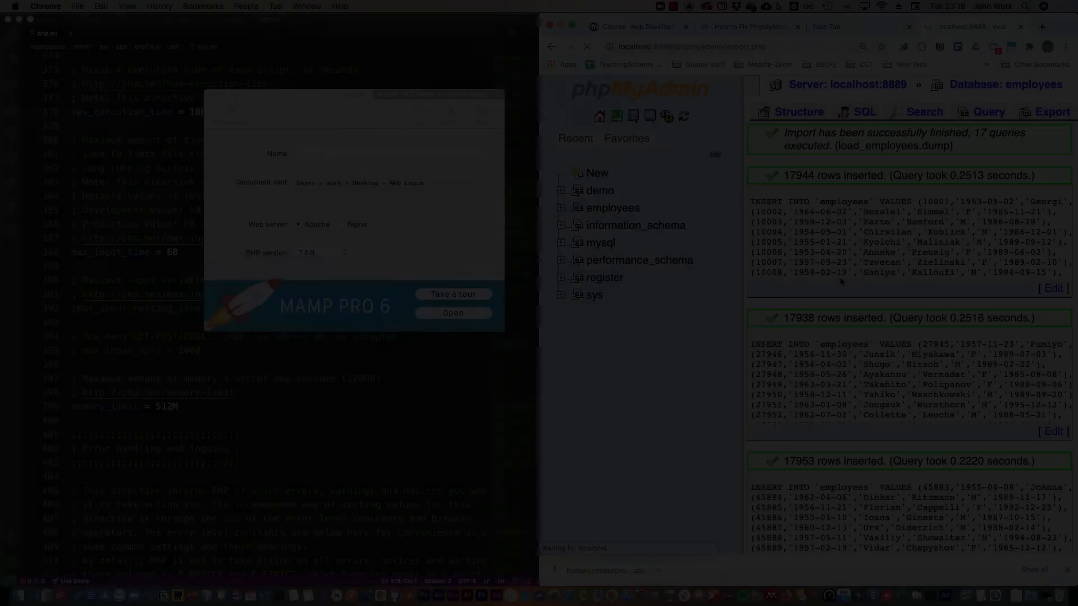
Check the employees database's structure, comparing the row counts across its tables with the employees table.
{"action": "scroll", "coordinate": [840, 277], "scroll_direction": "up", "scroll_amount": 2}
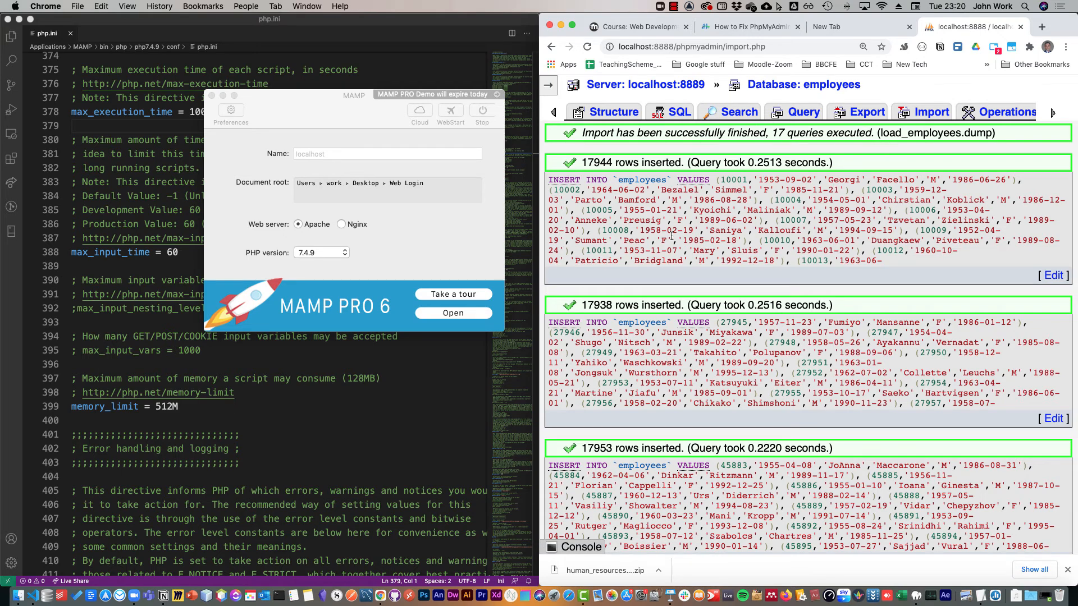
{"action": "left_click", "coordinate": [625, 111]}
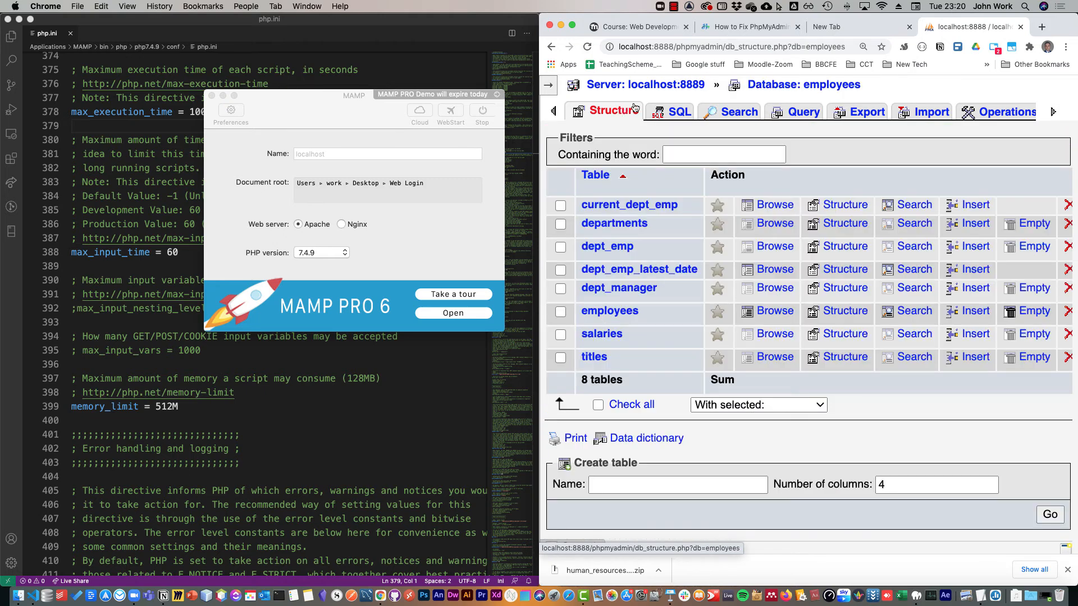
{"action": "scroll", "coordinate": [724, 282], "scroll_direction": "right", "scroll_amount": 5}
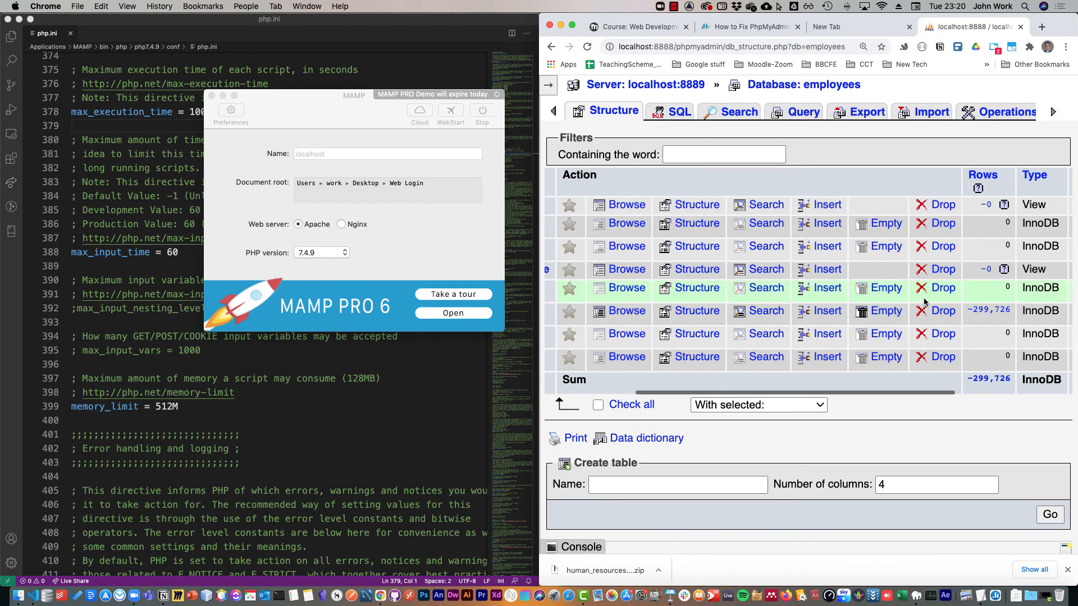
{"action": "scroll", "coordinate": [1002, 313], "scroll_direction": "left", "scroll_amount": 5}
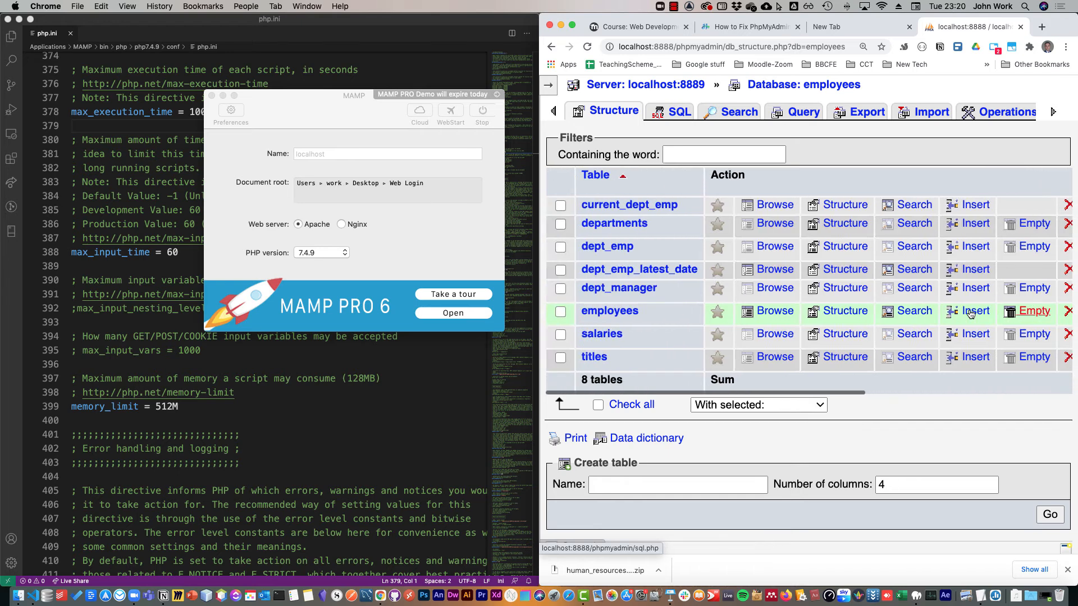
{"action": "scroll", "coordinate": [948, 313], "scroll_direction": "right", "scroll_amount": 6}
{"action": "scroll", "coordinate": [947, 313], "scroll_direction": "left", "scroll_amount": 8}
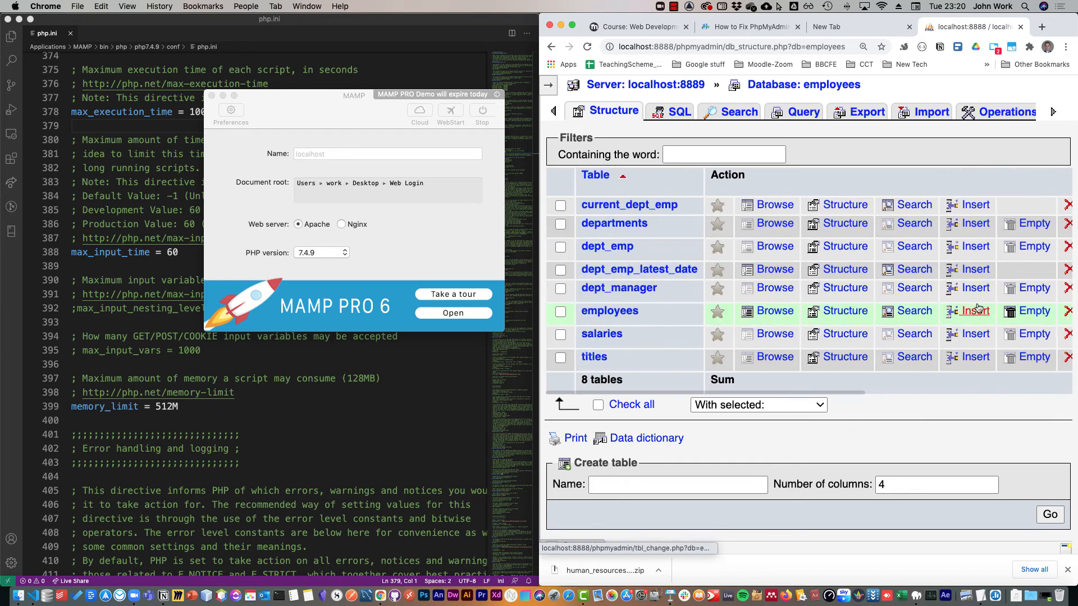
Try to import load_dept_emp.dump from test_db-master into the employees database in SQL format.
{"action": "left_click", "coordinate": [921, 110]}
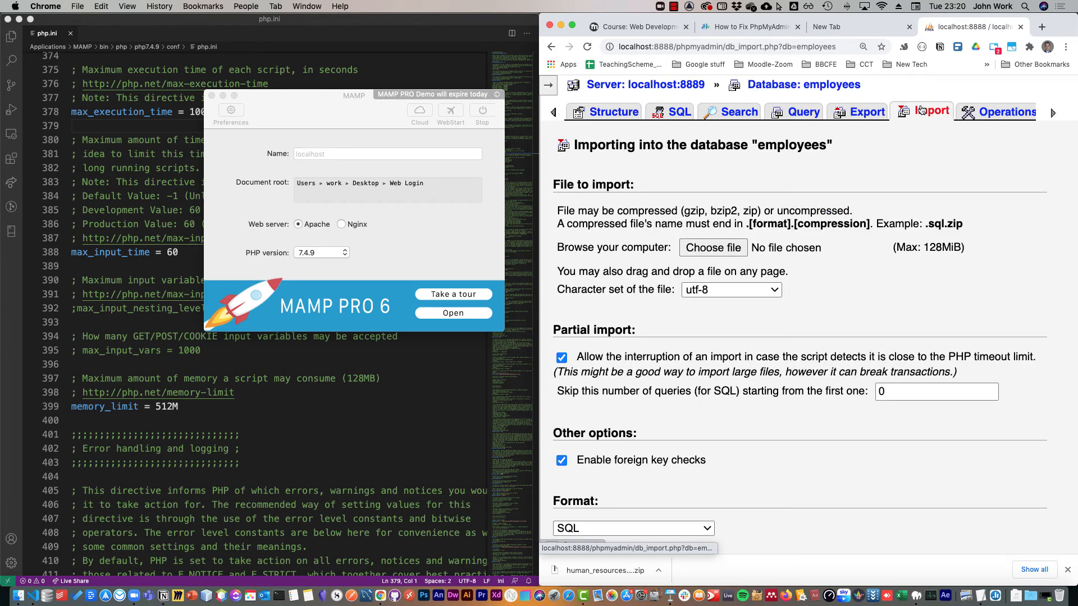
{"action": "left_click", "coordinate": [725, 248]}
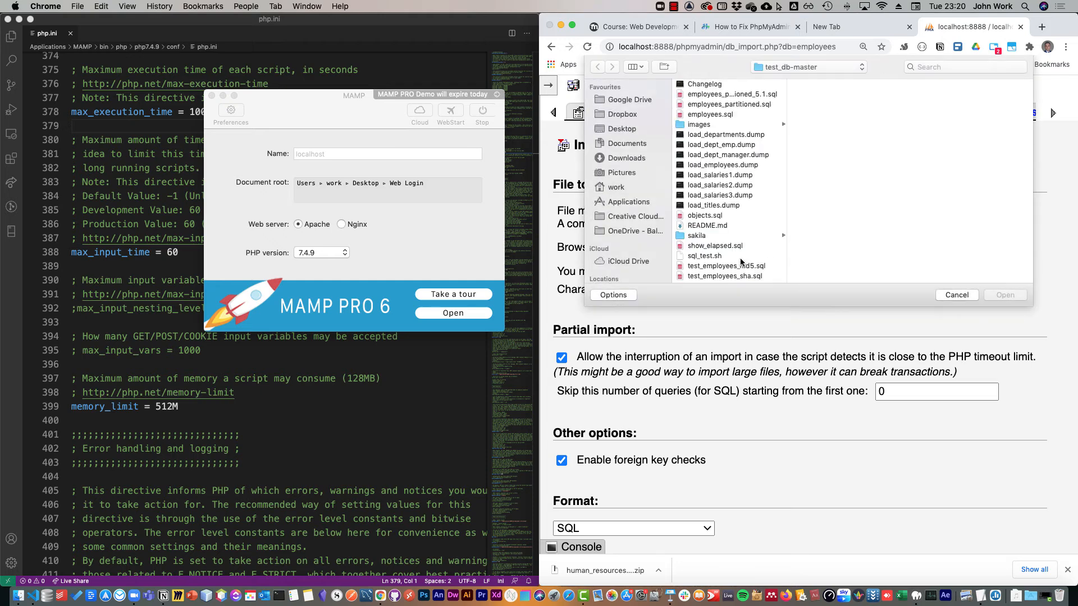
{"action": "left_click", "coordinate": [739, 134]}
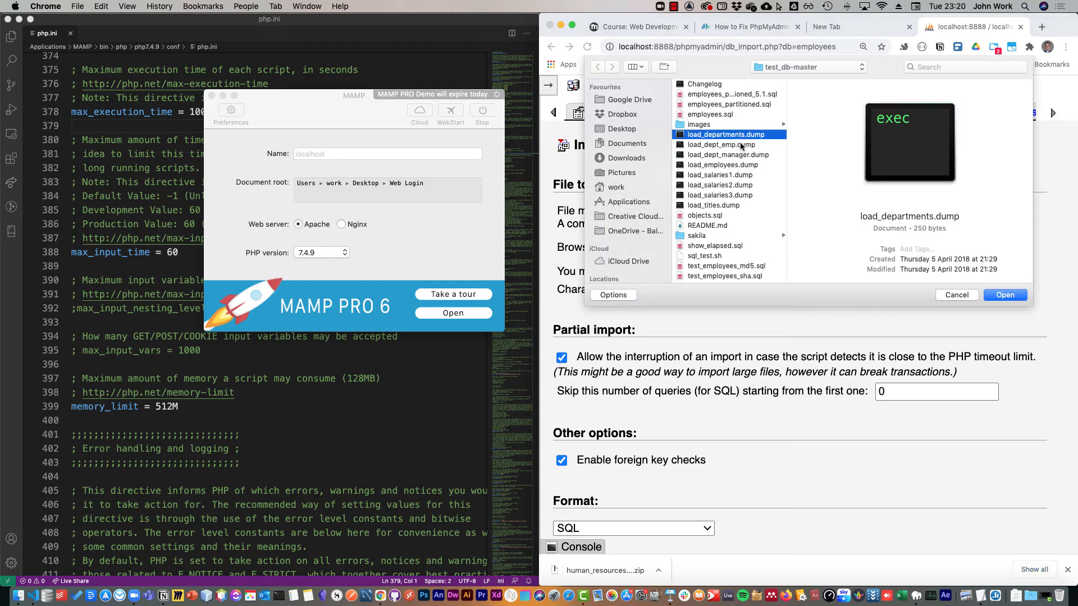
{"action": "left_click", "coordinate": [700, 146]}
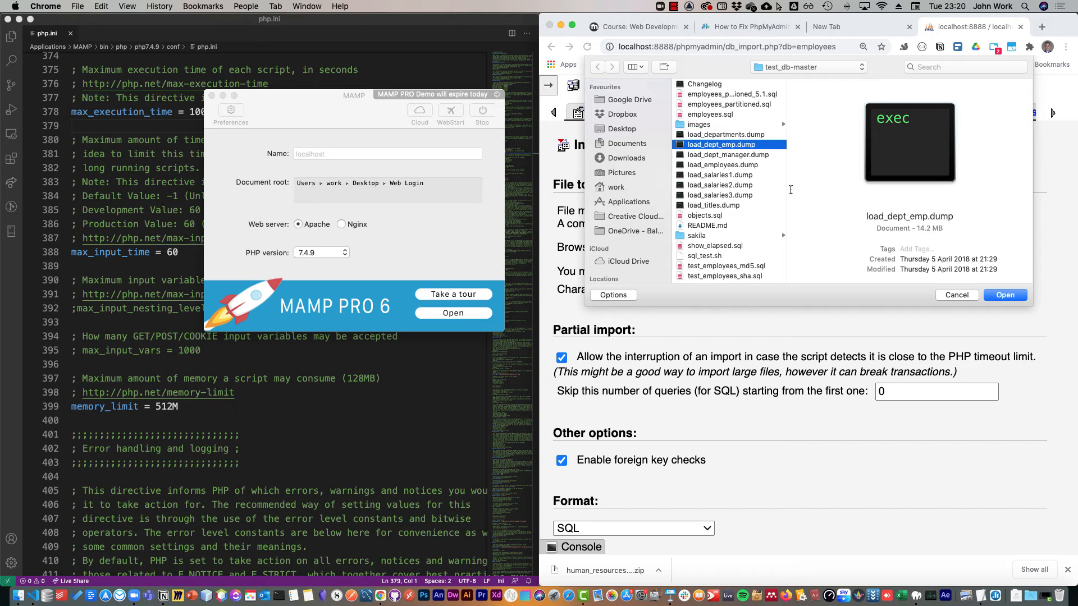
{"action": "left_click", "coordinate": [991, 295]}
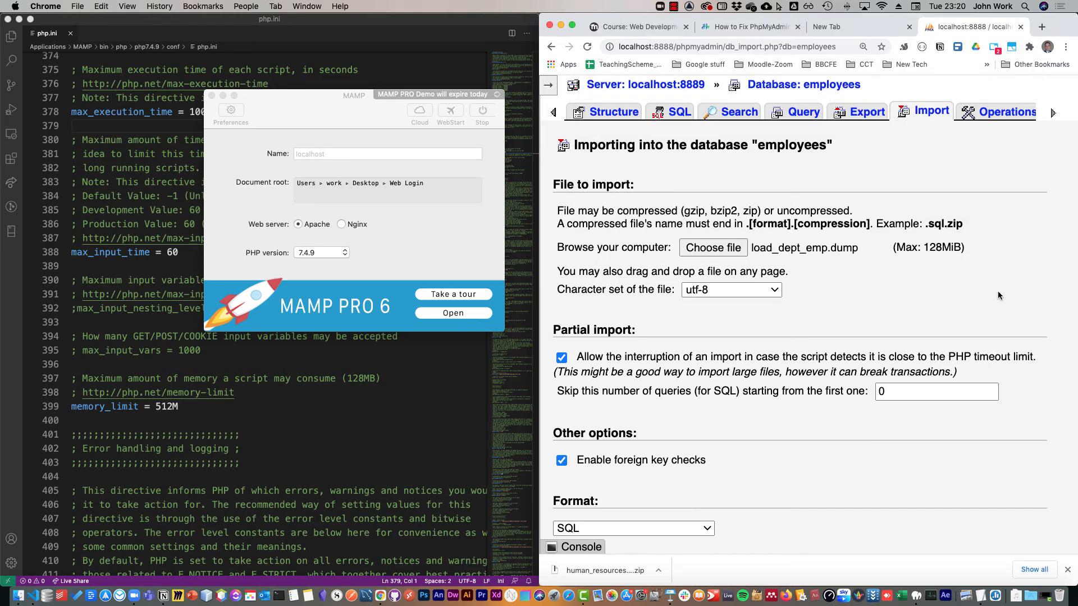
{"action": "scroll", "coordinate": [737, 440], "scroll_direction": "down", "scroll_amount": 5}
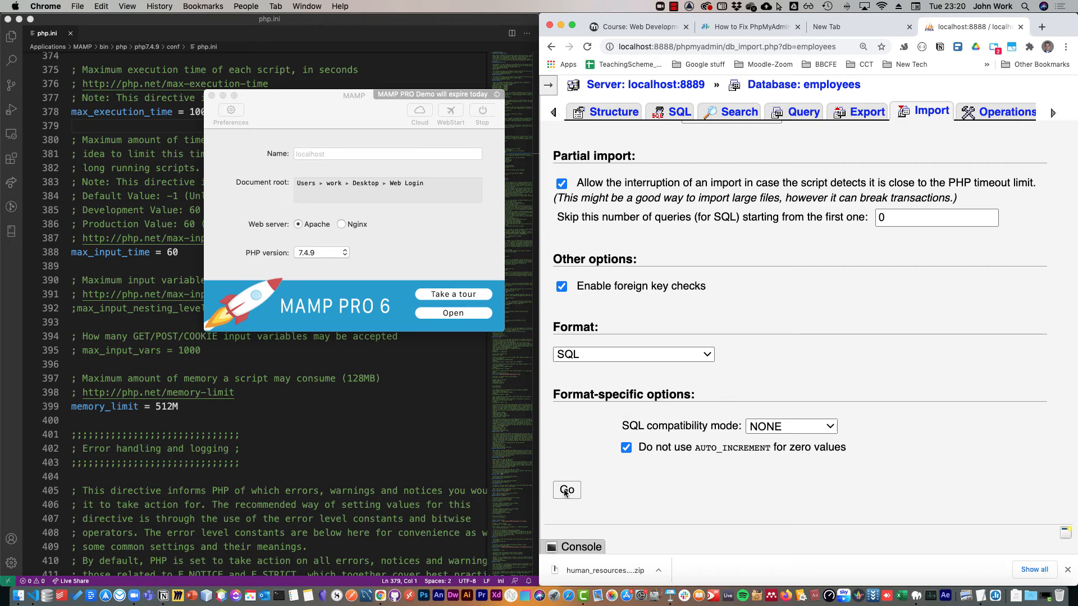
{"action": "left_click", "coordinate": [566, 491]}
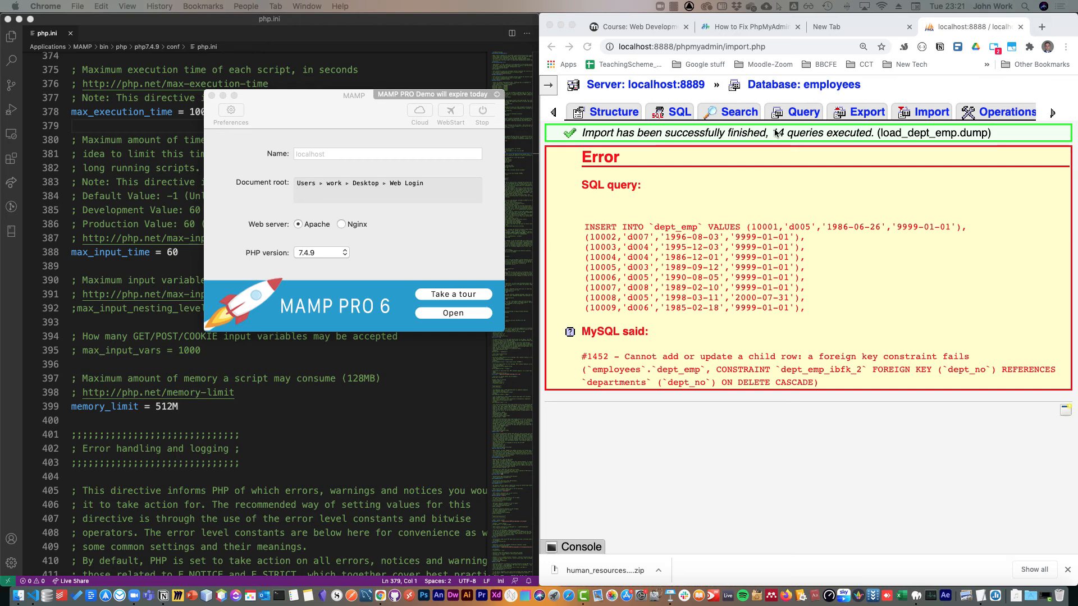
Import load_departments.dump from test_db-master into the employees database, keeping the SQL format.
{"action": "left_click", "coordinate": [932, 112]}
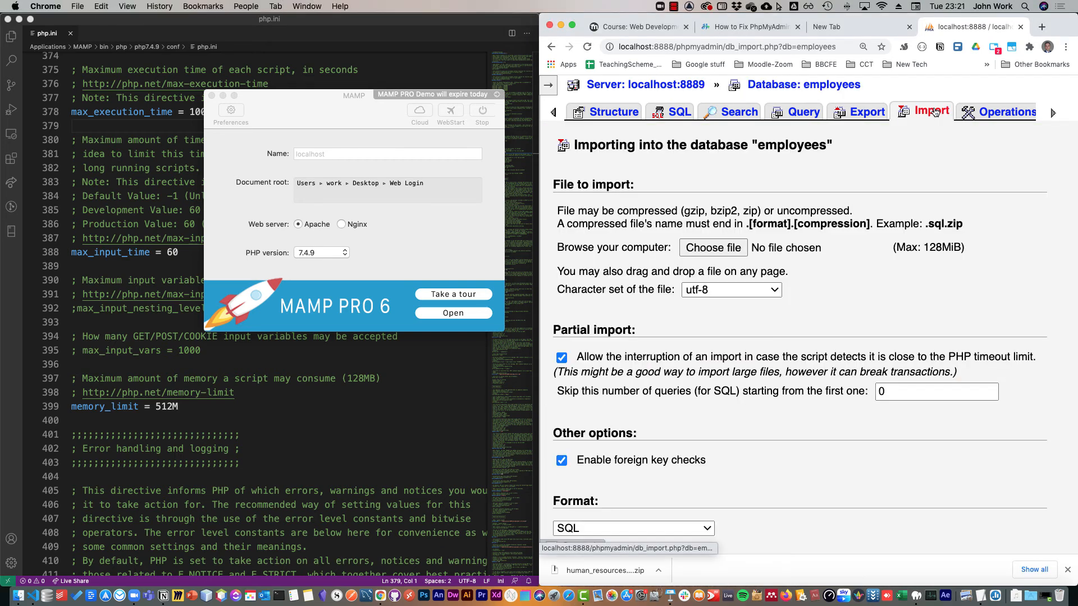
{"action": "left_click", "coordinate": [731, 246]}
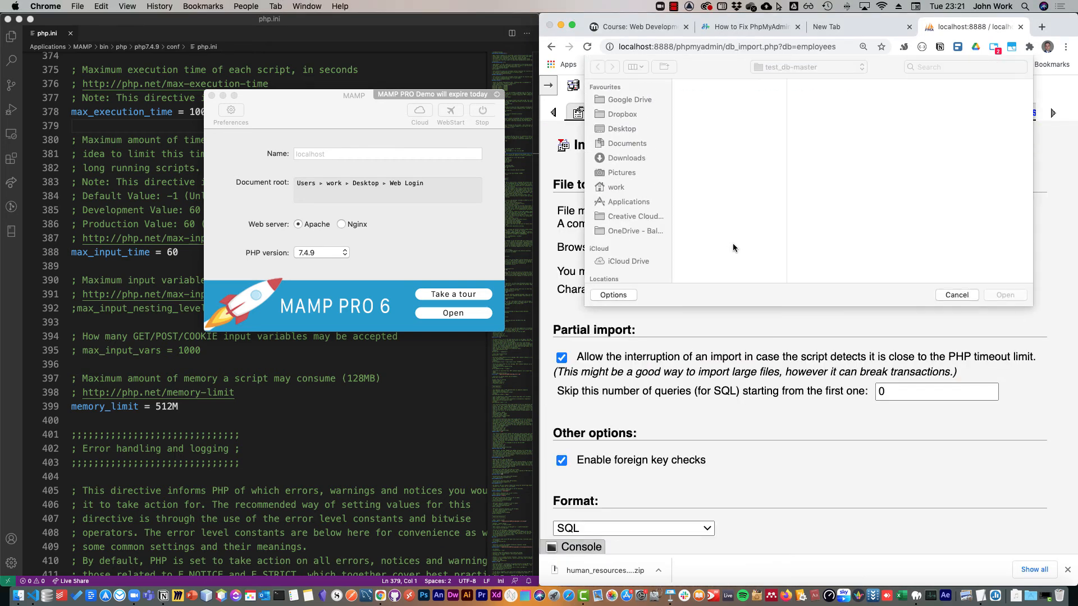
{"action": "left_click", "coordinate": [726, 134]}
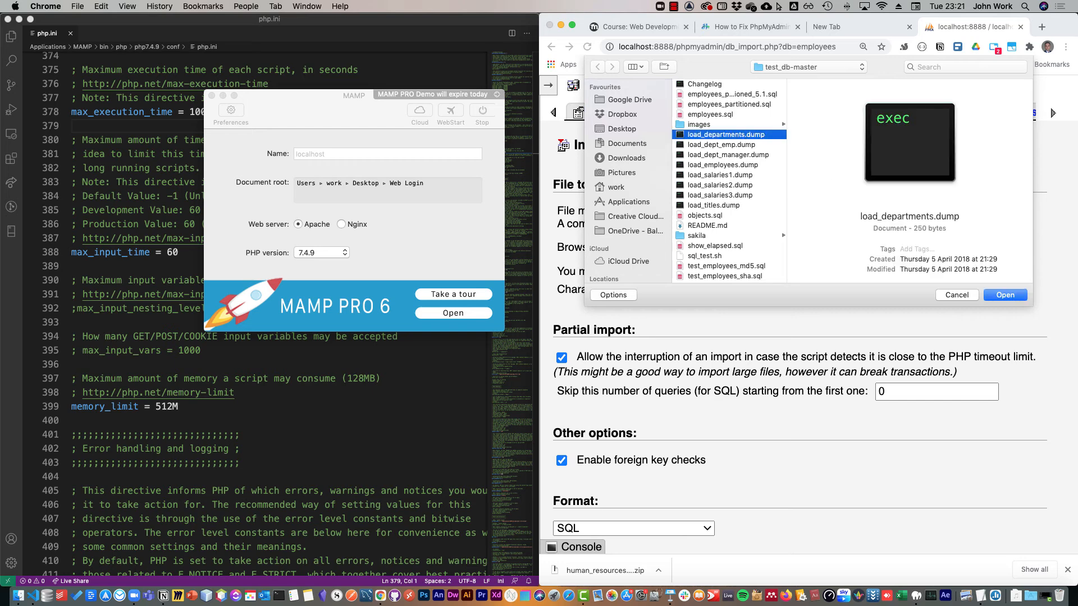
{"action": "left_click", "coordinate": [1005, 295]}
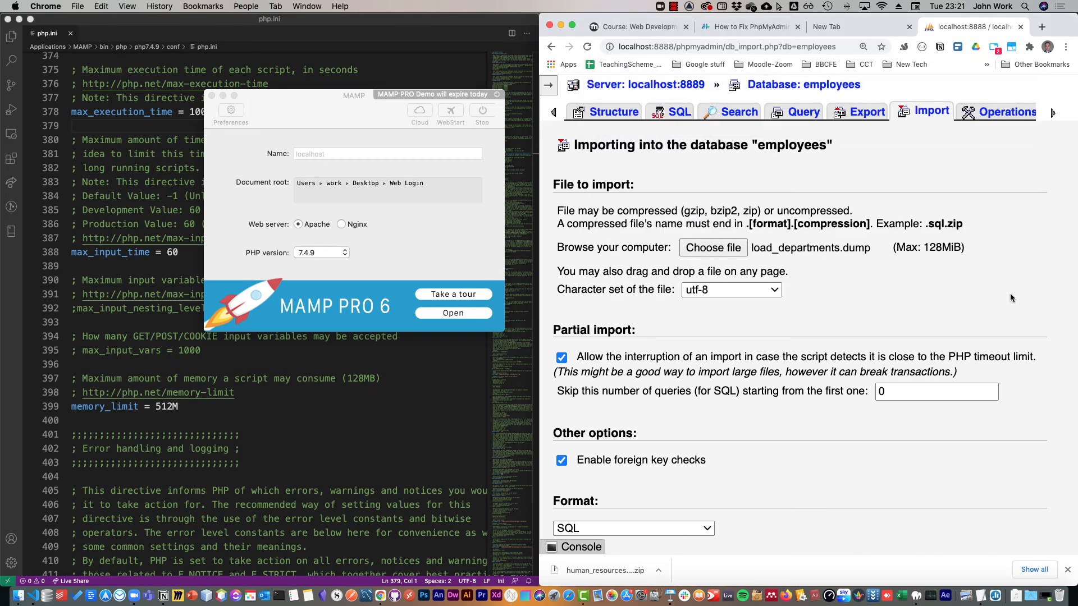
{"action": "scroll", "coordinate": [1005, 314], "scroll_direction": "down", "scroll_amount": 5}
{"action": "left_click", "coordinate": [567, 523]}
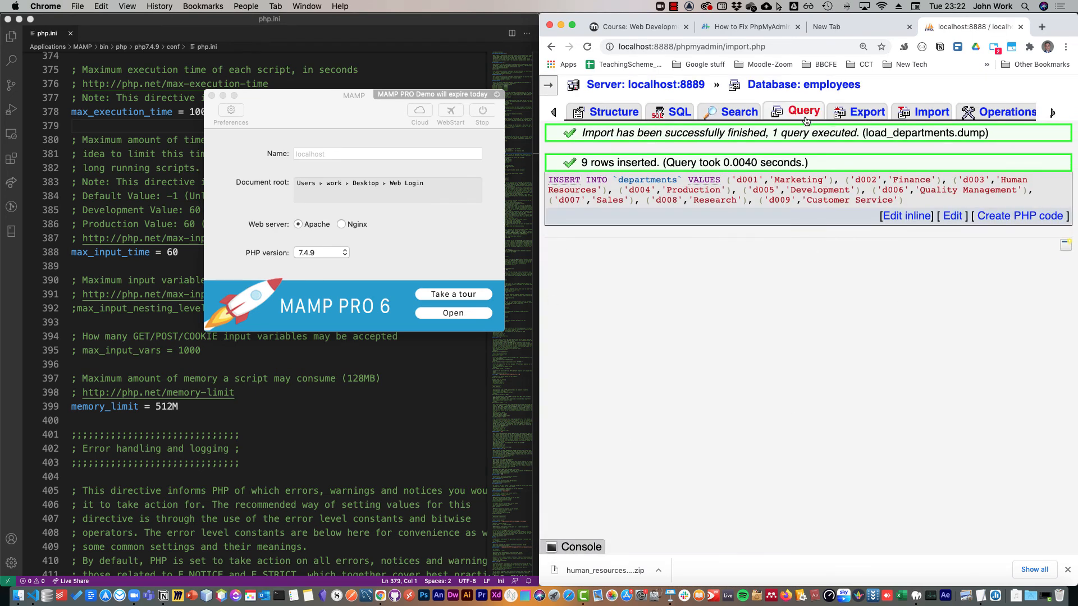
Review the table list of the employees database, picking out the dept_emp and dept_manager table names.
{"action": "left_click", "coordinate": [917, 112]}
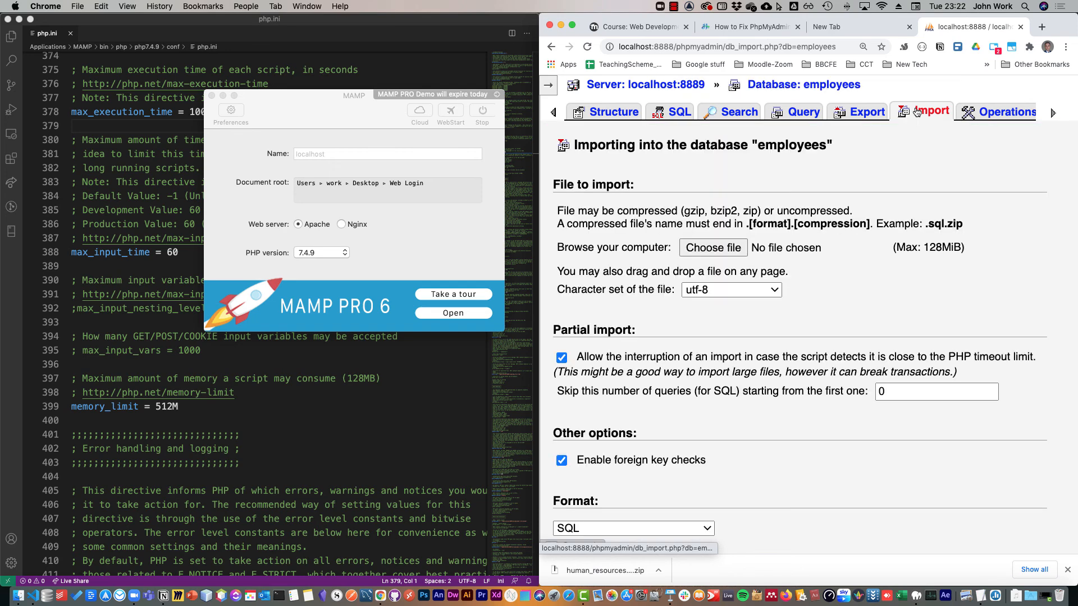
{"action": "left_click", "coordinate": [607, 116]}
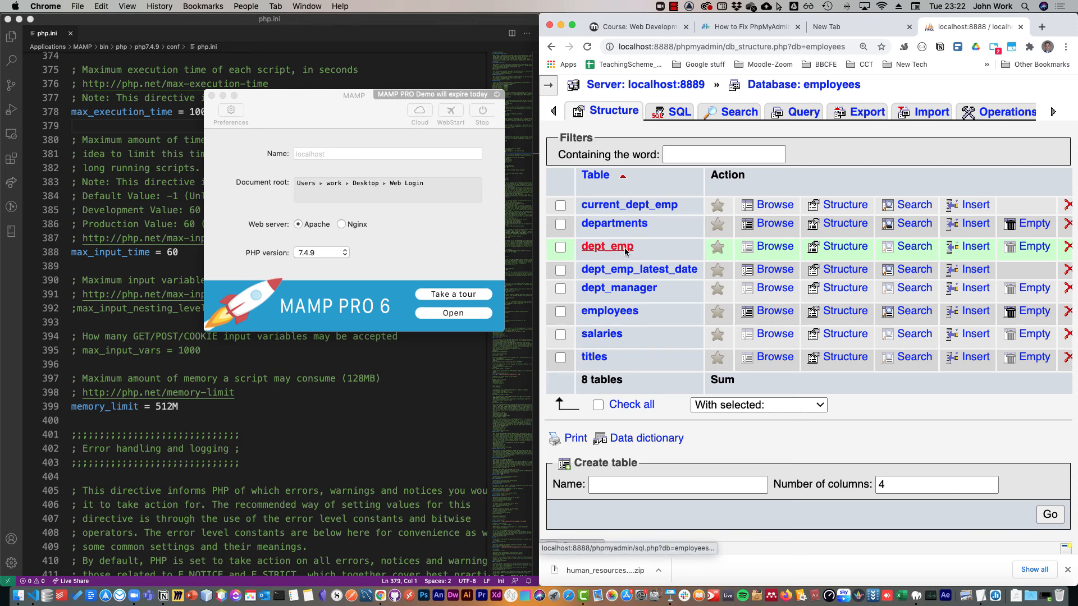
{"action": "left_click_drag", "start_coordinate": [640, 248], "coordinate": [582, 249]}
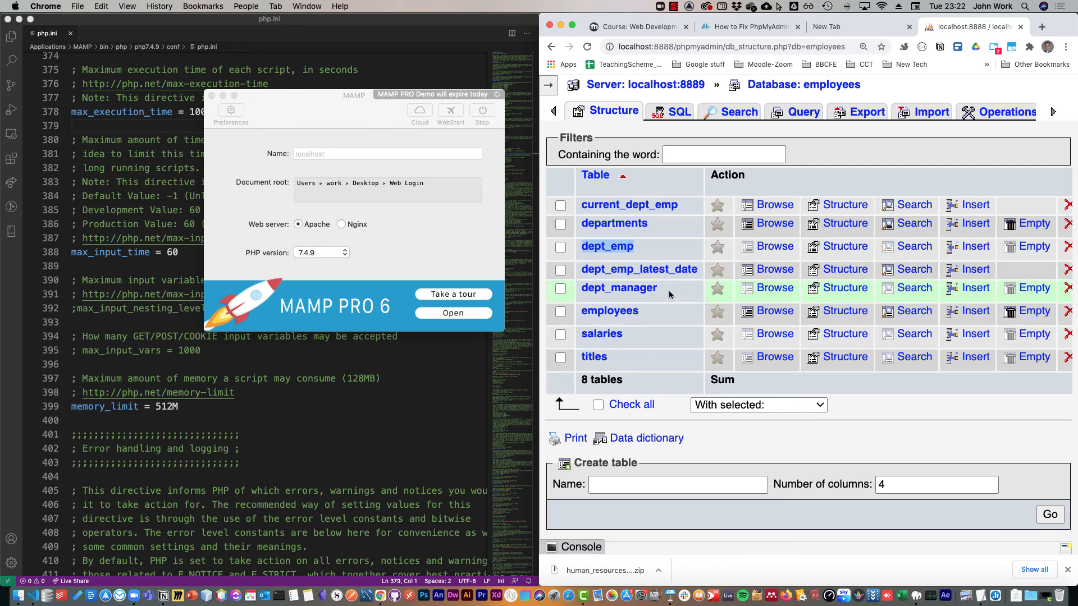
{"action": "left_click", "coordinate": [588, 287]}
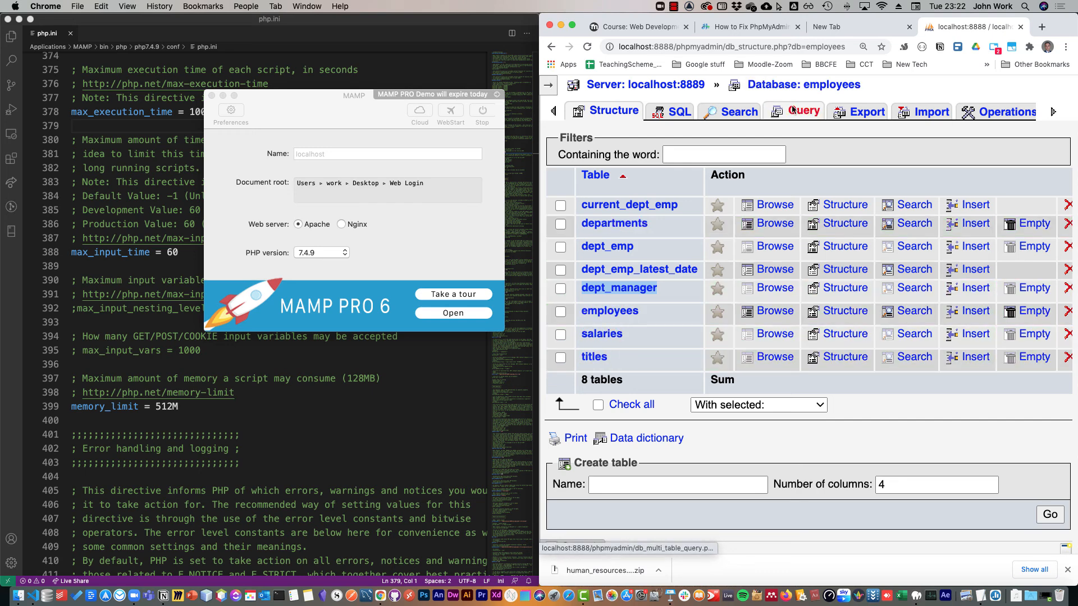
Browse the departments, employees, salaries, titles, dept_emp and dept_manager dumps in the import file chooser, and close it without choosing a file.
{"action": "left_click", "coordinate": [924, 112]}
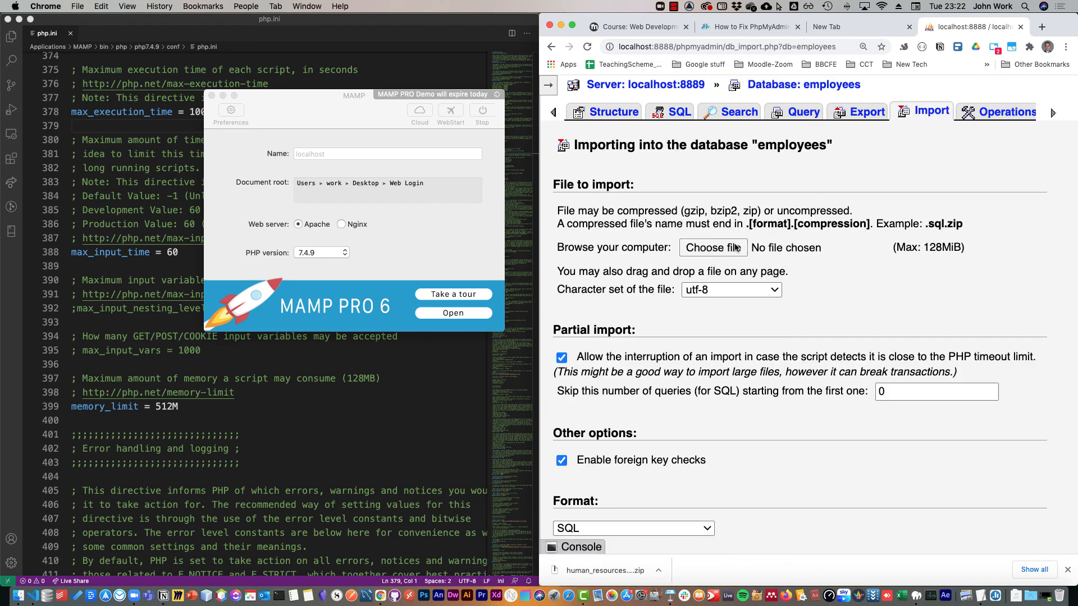
{"action": "left_click", "coordinate": [735, 247]}
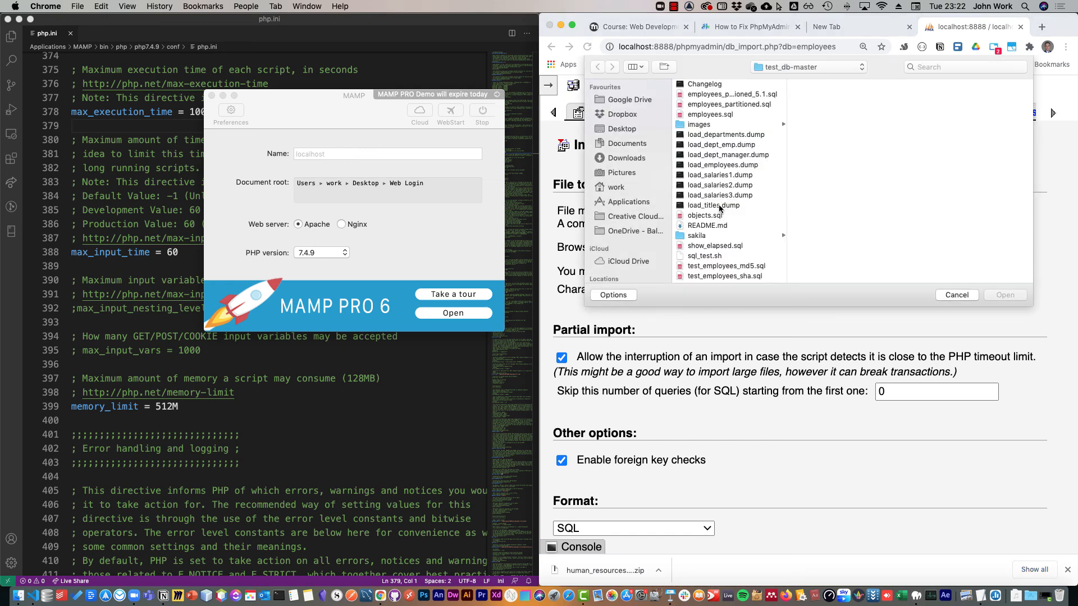
{"action": "left_click", "coordinate": [720, 136]}
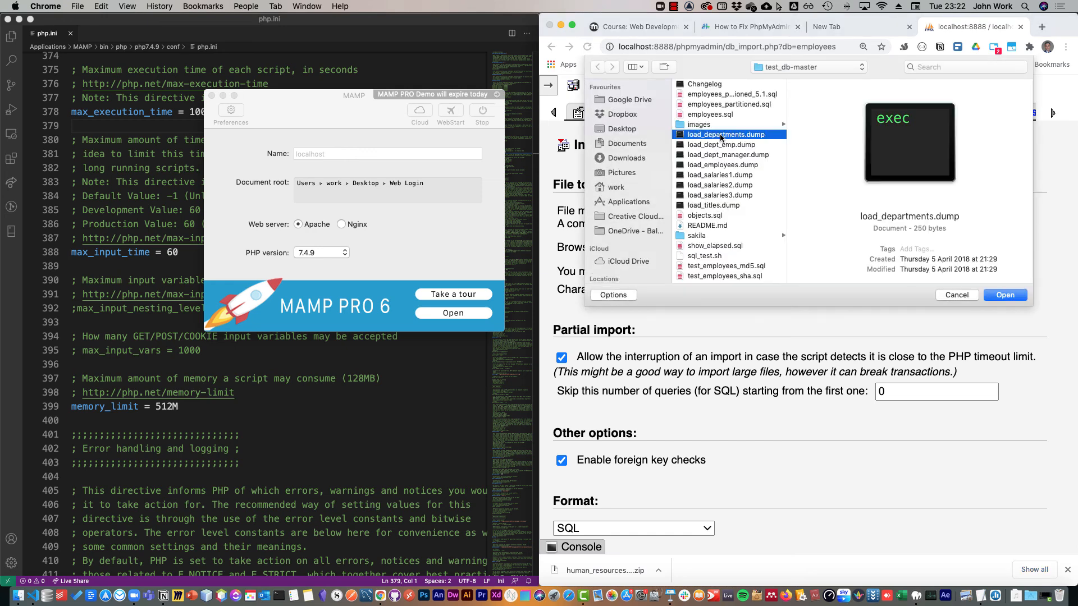
{"action": "left_click", "coordinate": [721, 165]}
{"action": "key", "text": "Down"}
{"action": "left_click", "coordinate": [720, 186]}
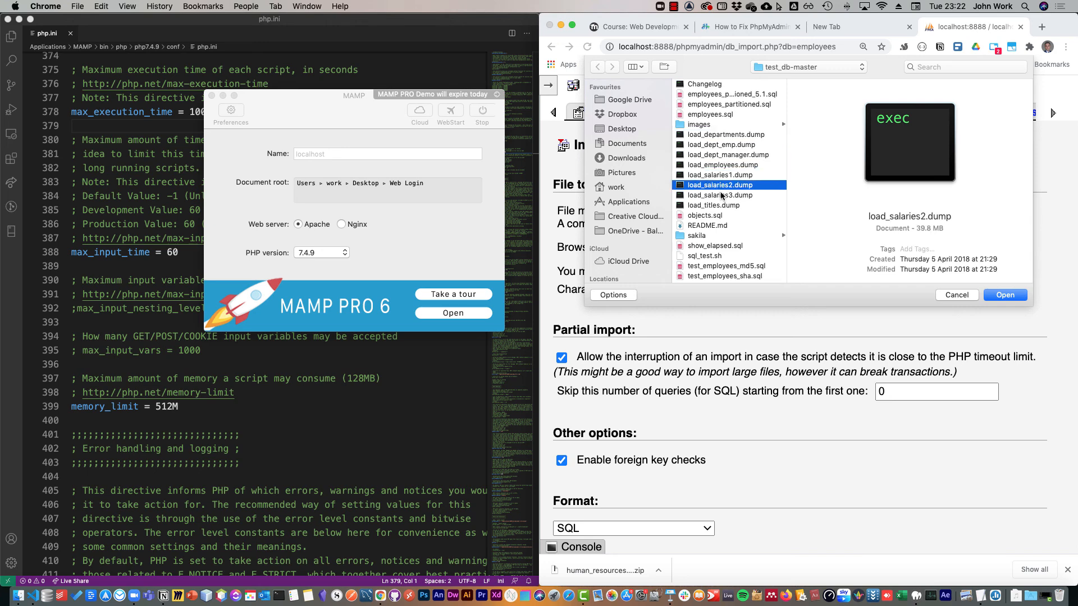
{"action": "left_click", "coordinate": [721, 196]}
{"action": "left_click", "coordinate": [722, 206]}
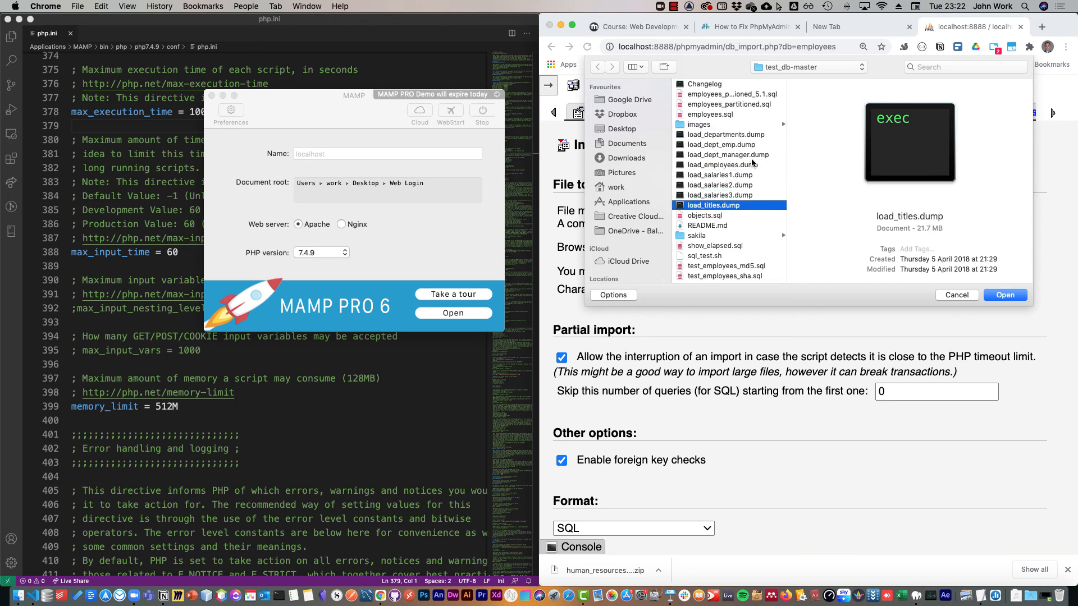
{"action": "left_click", "coordinate": [720, 147]}
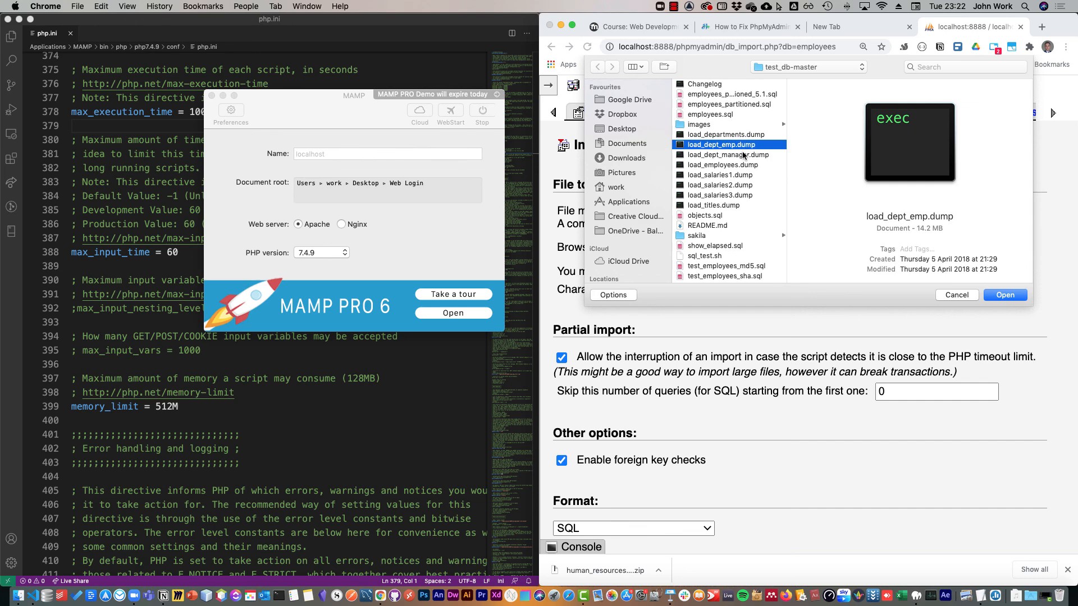
{"action": "left_click", "coordinate": [738, 155]}
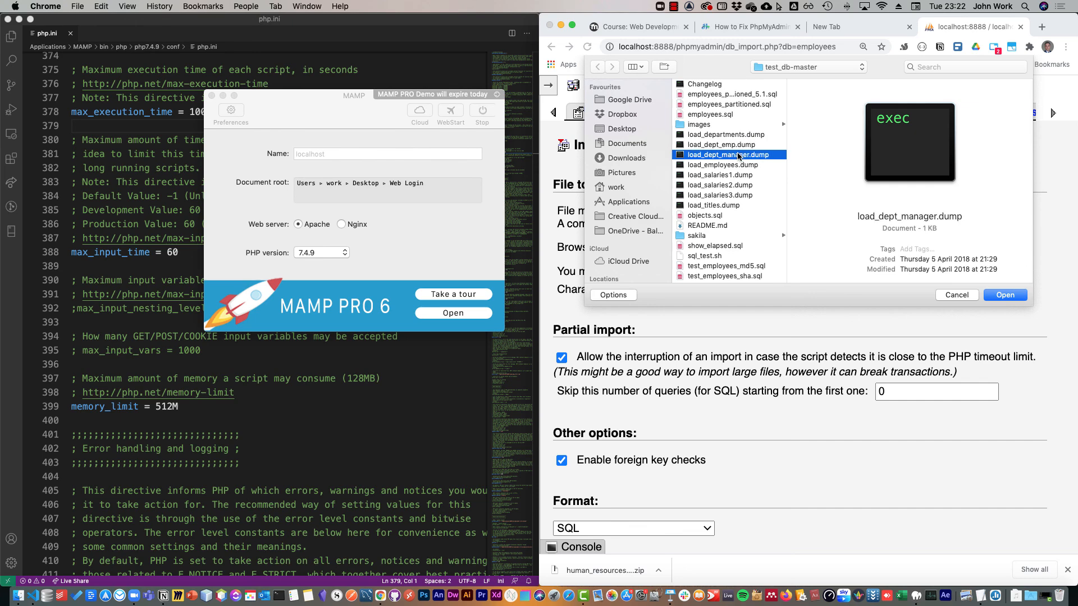
{"action": "left_click", "coordinate": [954, 294]}
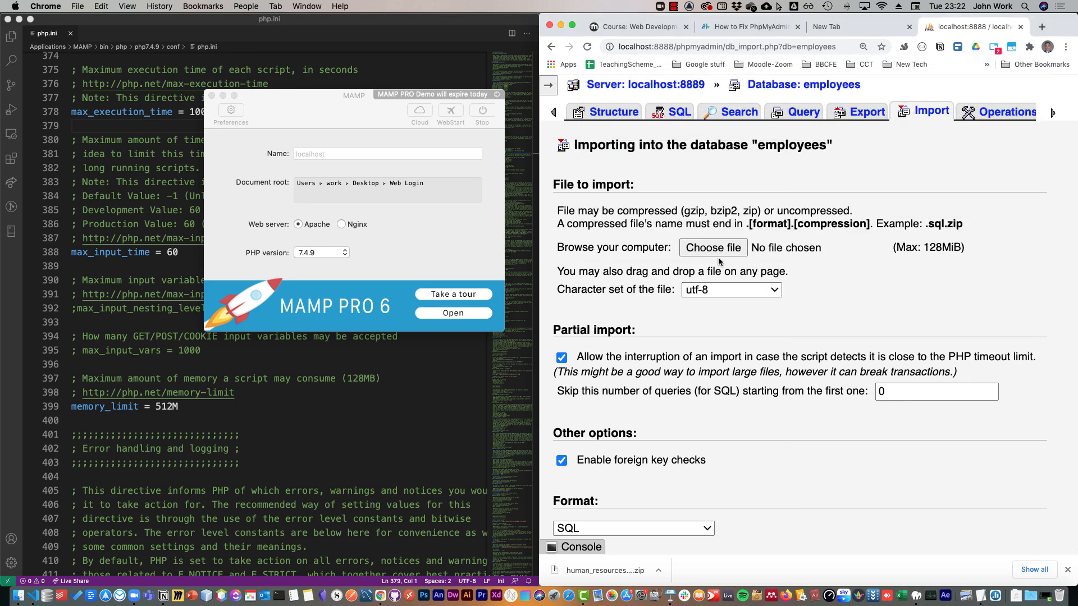